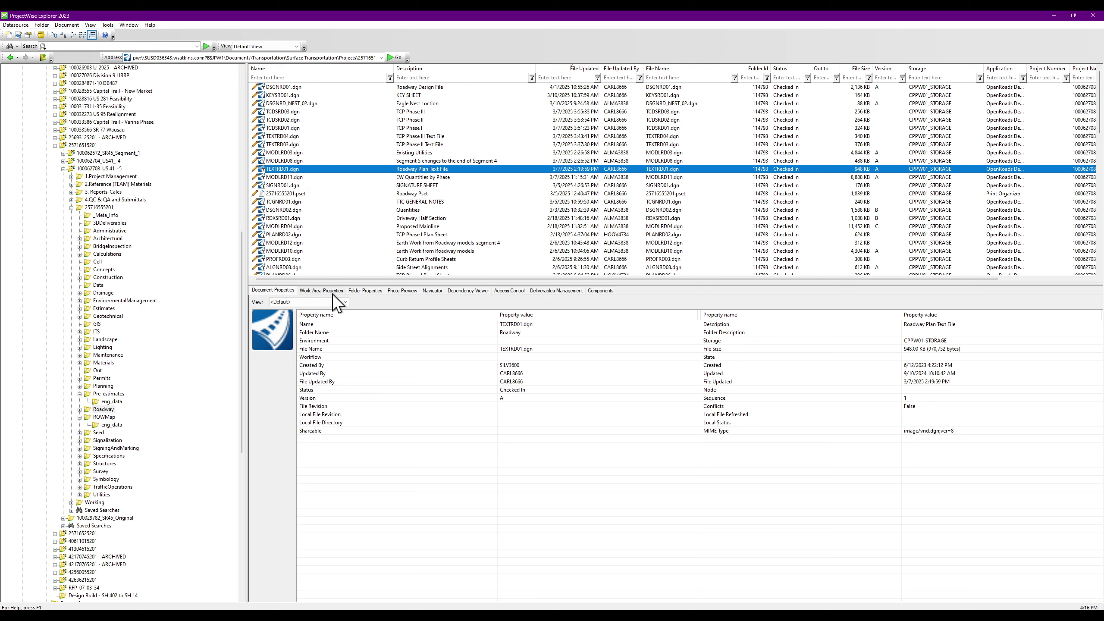
Open the Navigator preview of TEXTRD01.dgn and zoom in on the roadway labels near S-618 and P-618
{"action": "left_click", "coordinate": [432, 291]}
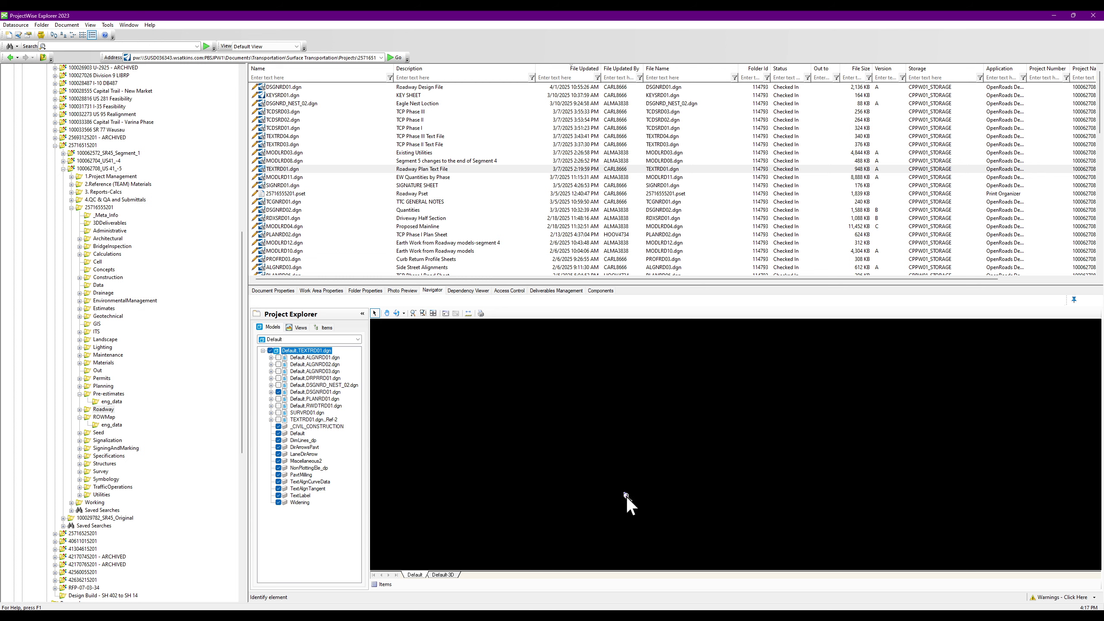
{"action": "scroll", "coordinate": [627, 501], "scroll_direction": "up", "scroll_amount": 5}
{"action": "scroll", "coordinate": [625, 505], "scroll_direction": "down", "scroll_amount": 3}
{"action": "scroll", "coordinate": [592, 487], "scroll_direction": "up", "scroll_amount": 2}
{"action": "scroll", "coordinate": [415, 505], "scroll_direction": "down", "scroll_amount": 2}
{"action": "scroll", "coordinate": [698, 570], "scroll_direction": "up", "scroll_amount": 6}
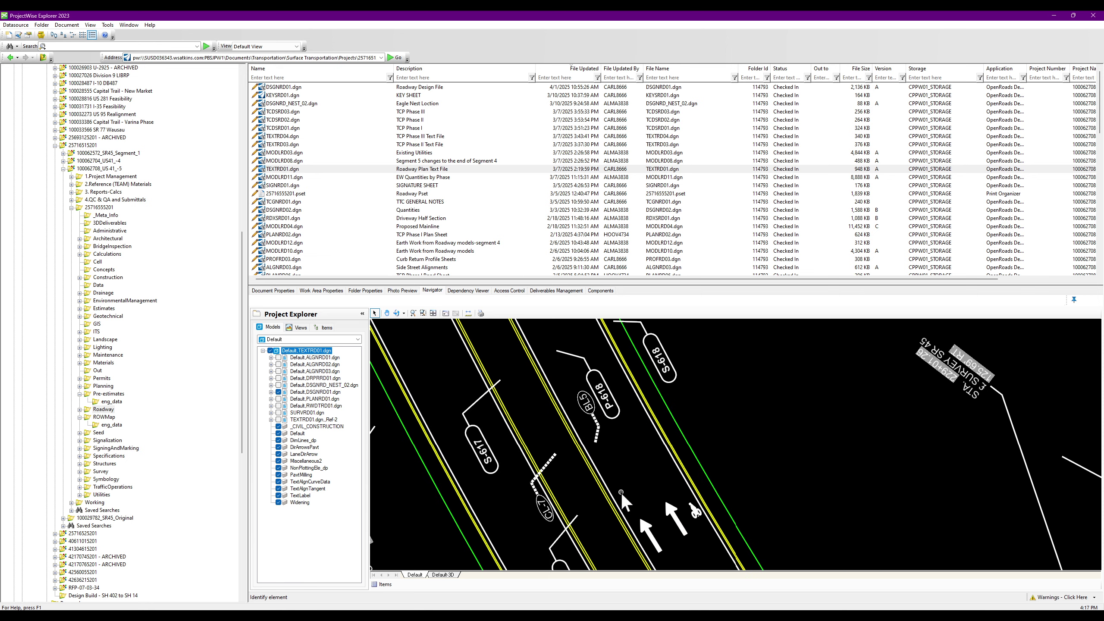
Rotate the TEXTRD01.dgn preview so that the roadway runs horizontally
{"action": "left_click", "coordinate": [400, 312]}
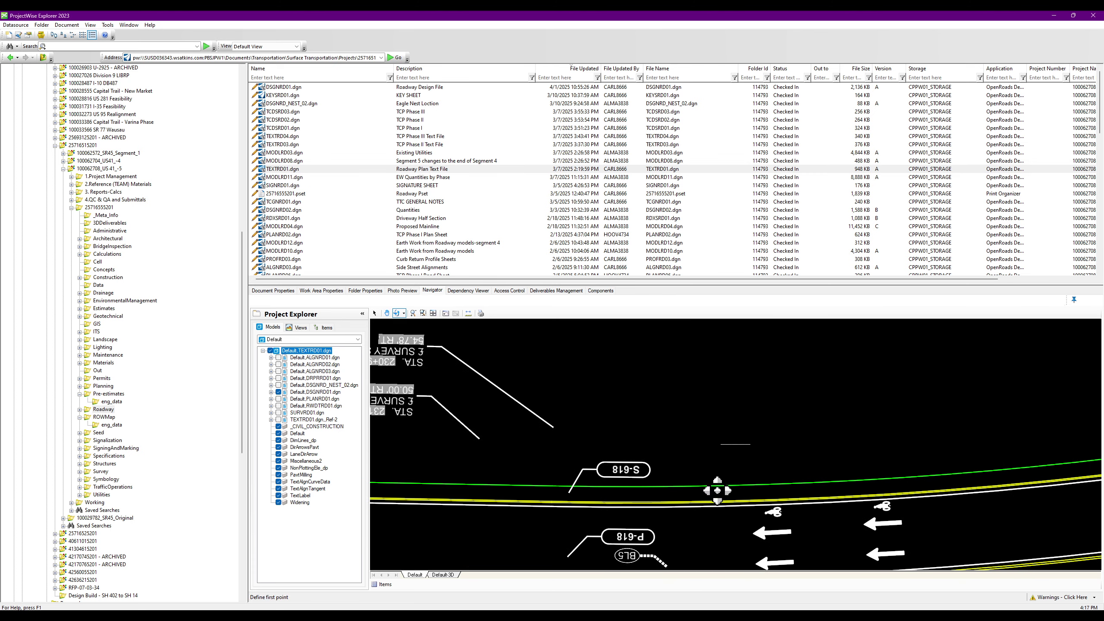
{"action": "right_click", "coordinate": [718, 490]}
{"action": "left_click", "coordinate": [683, 468]}
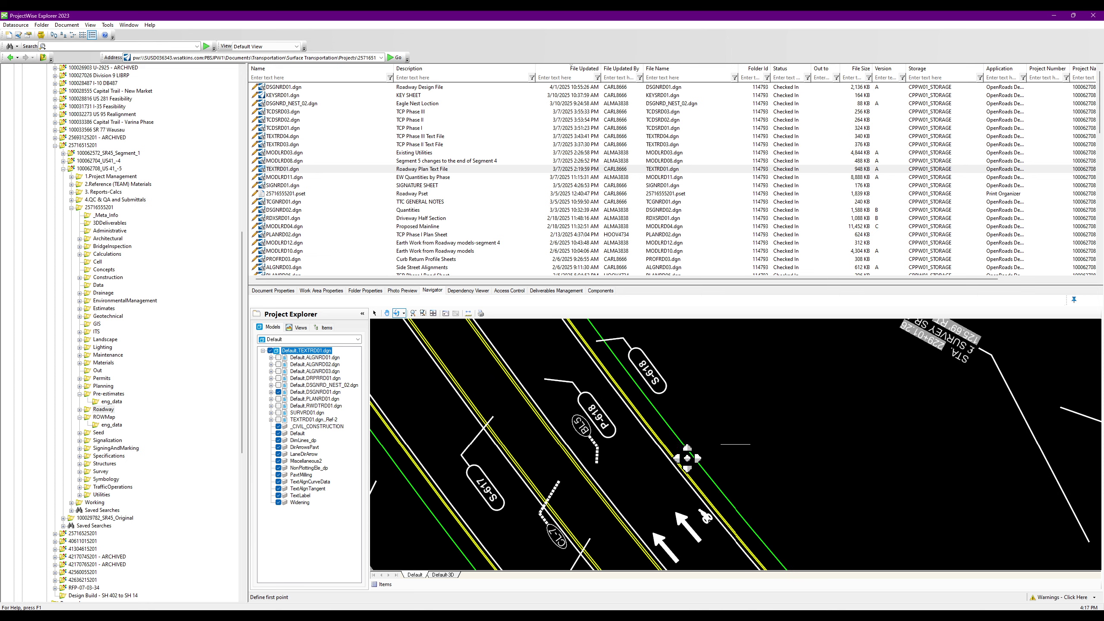
{"action": "left_click", "coordinate": [681, 468]}
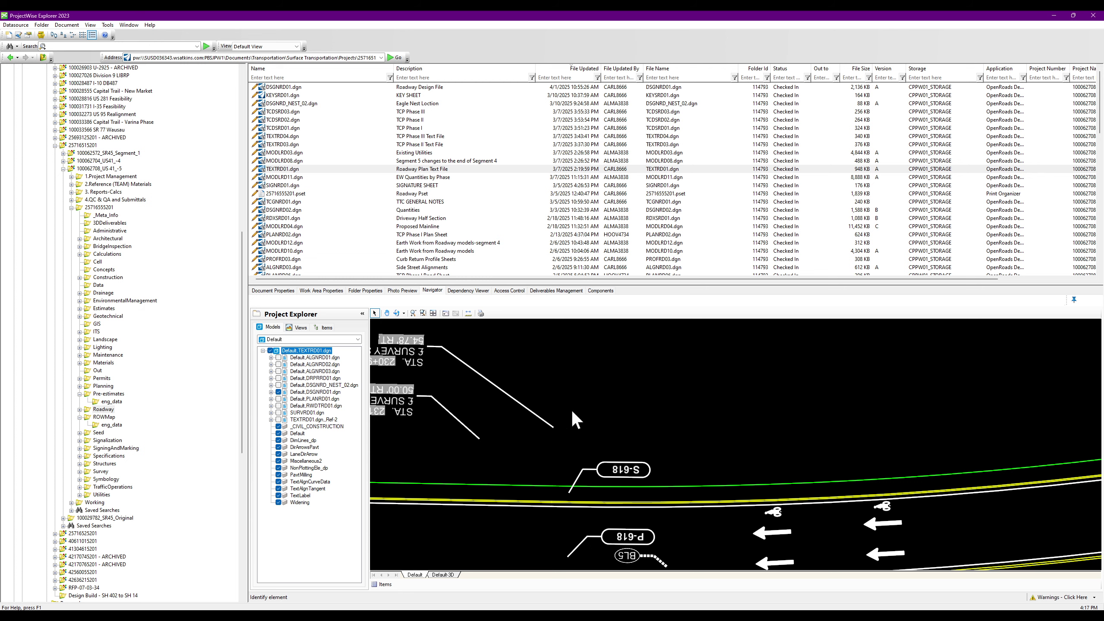
Turn on the PLANRD01.dgn, RWDTRD01.dgn and SURVRD01.dgn references in the TEXTRD01.dgn preview
{"action": "left_click", "coordinate": [279, 406]}
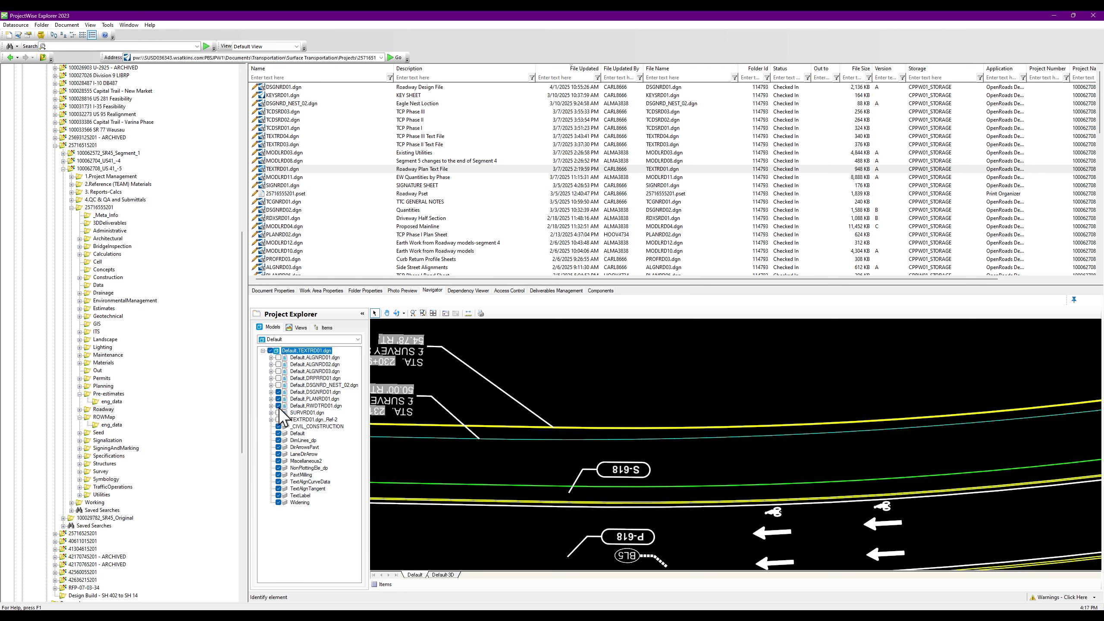
{"action": "left_click", "coordinate": [278, 413]}
{"action": "scroll", "coordinate": [661, 442], "scroll_direction": "down", "scroll_amount": 4}
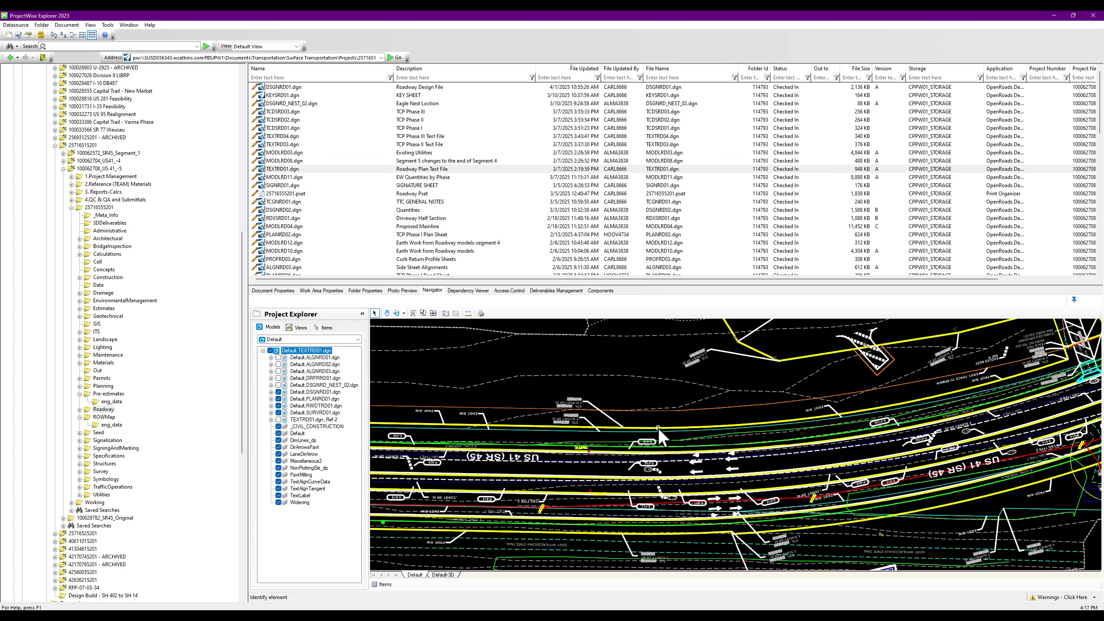
Turn off all references, then redisplay only DSGNRD01.dgn, PLANRD01.dgn and RWDTRD01.dgn
{"action": "left_click", "coordinate": [278, 413]}
{"action": "left_click", "coordinate": [279, 413]}
{"action": "left_click", "coordinate": [279, 392]}
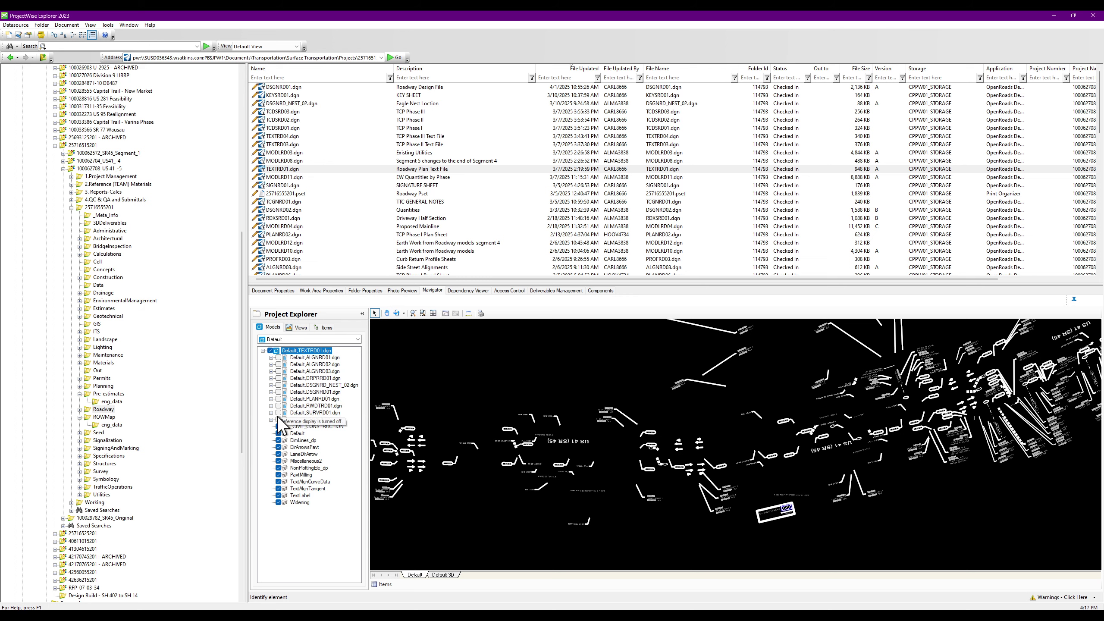
{"action": "left_click", "coordinate": [278, 399]}
{"action": "left_click", "coordinate": [279, 393]}
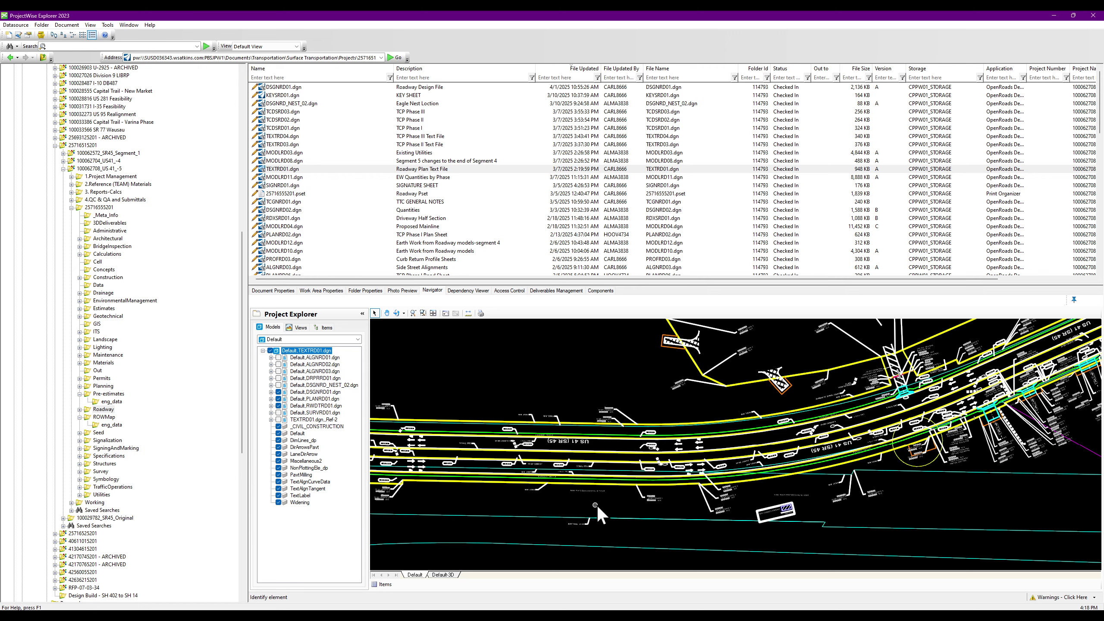
Show the item properties of the EXIST. R/W note and enlarge the preview area over the document list
{"action": "scroll", "coordinate": [526, 428], "scroll_direction": "up", "scroll_amount": 3}
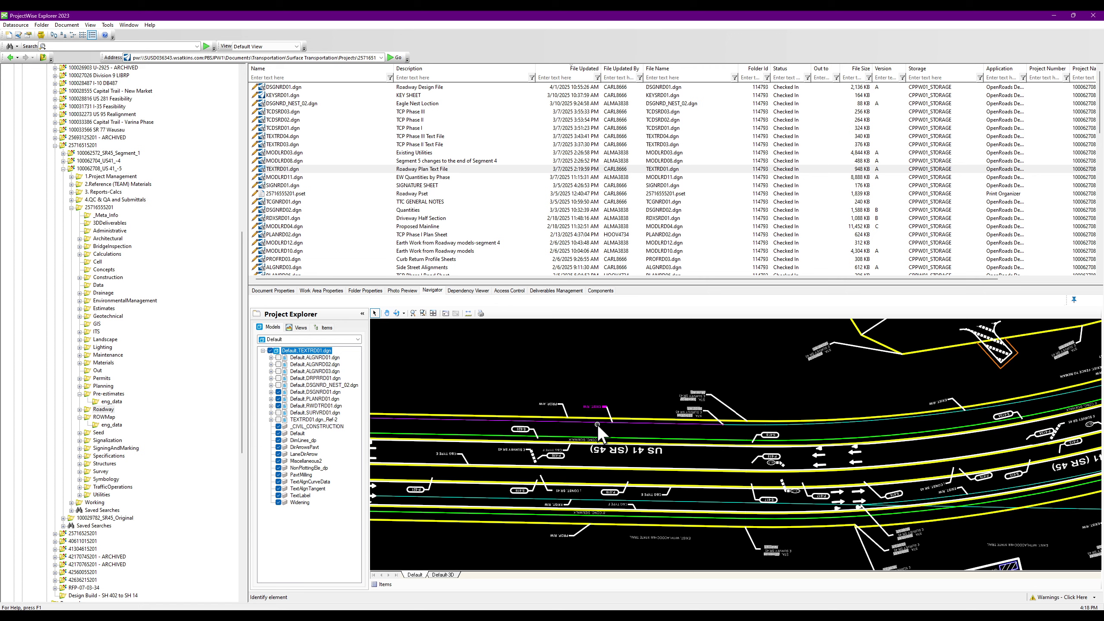
{"action": "left_click", "coordinate": [384, 585]}
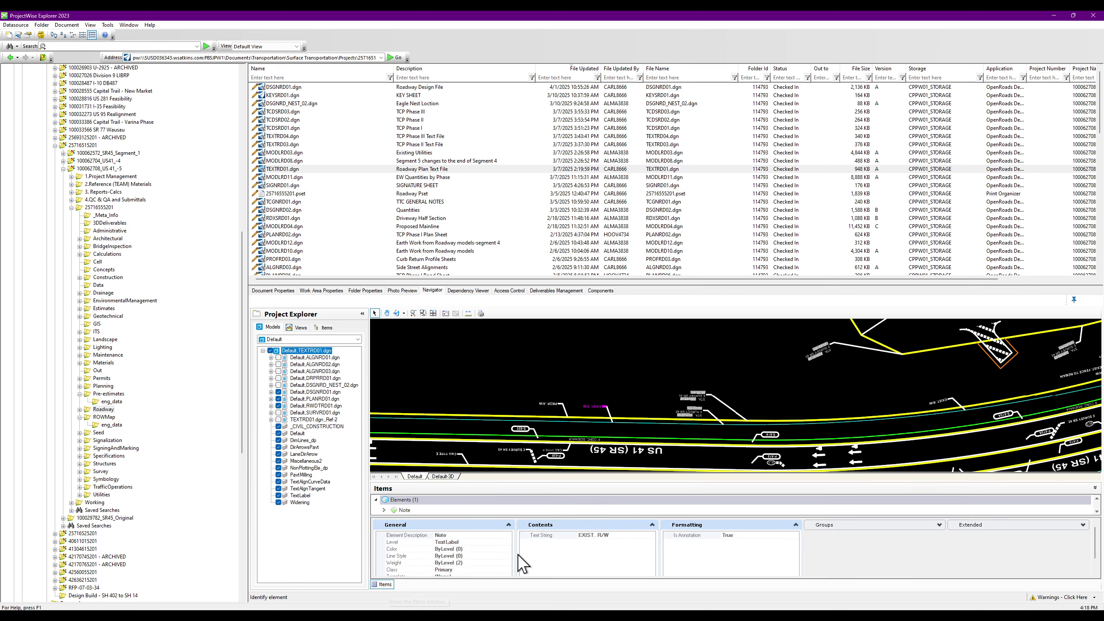
{"action": "left_click_drag", "start_coordinate": [917, 281], "coordinate": [944, 54]}
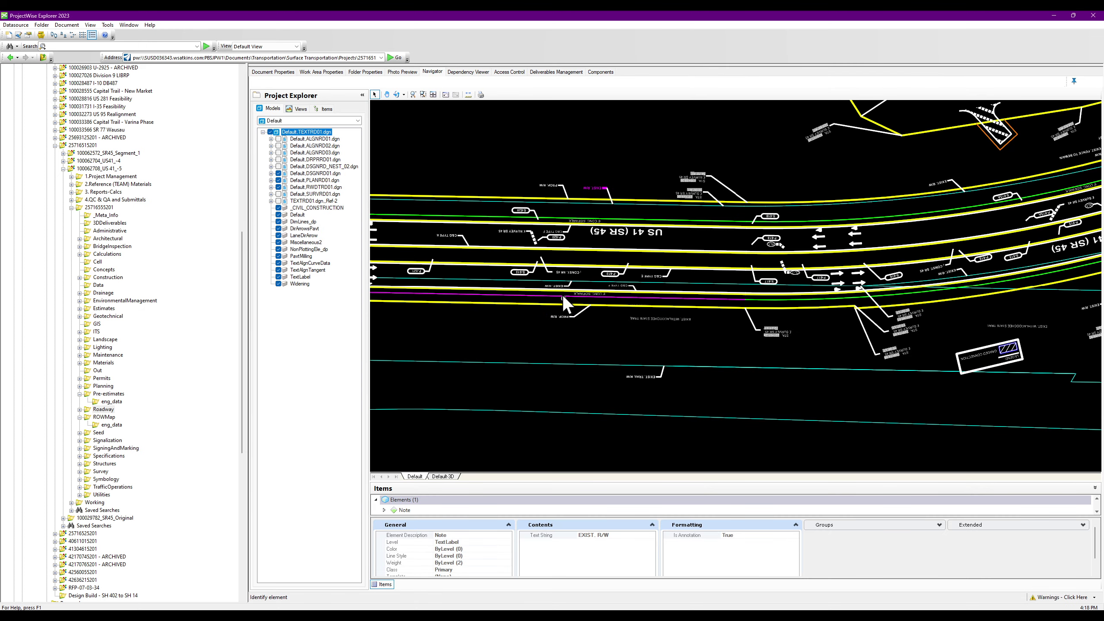
Select the yellow proposed right-of-way line beside the state trail label and enlarge the item properties area
{"action": "scroll", "coordinate": [613, 300], "scroll_direction": "up", "scroll_amount": 5}
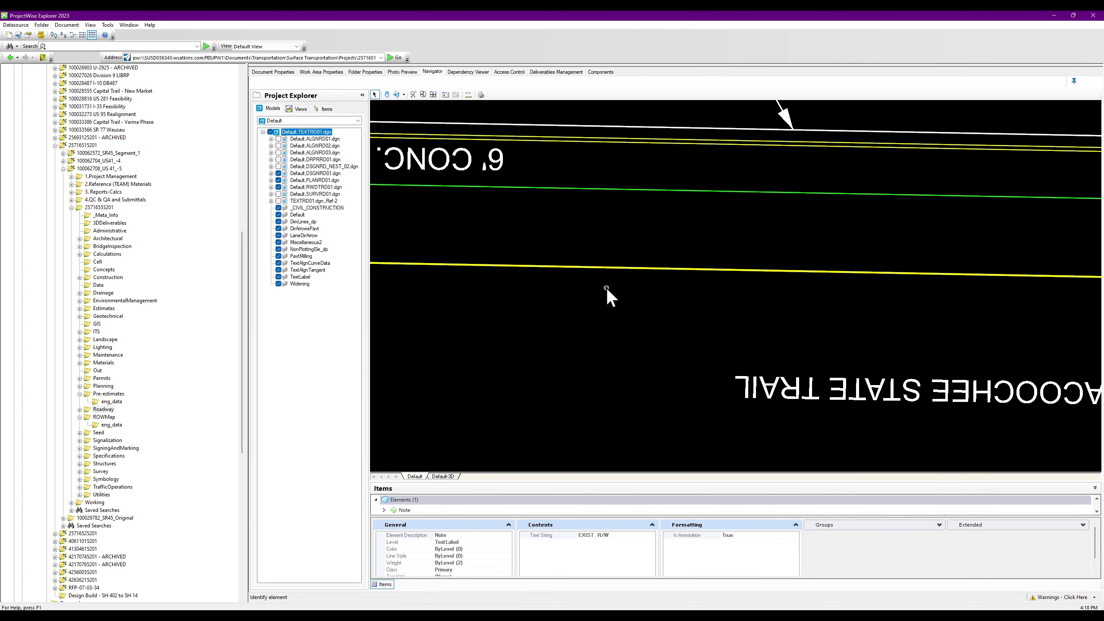
{"action": "left_click", "coordinate": [620, 267]}
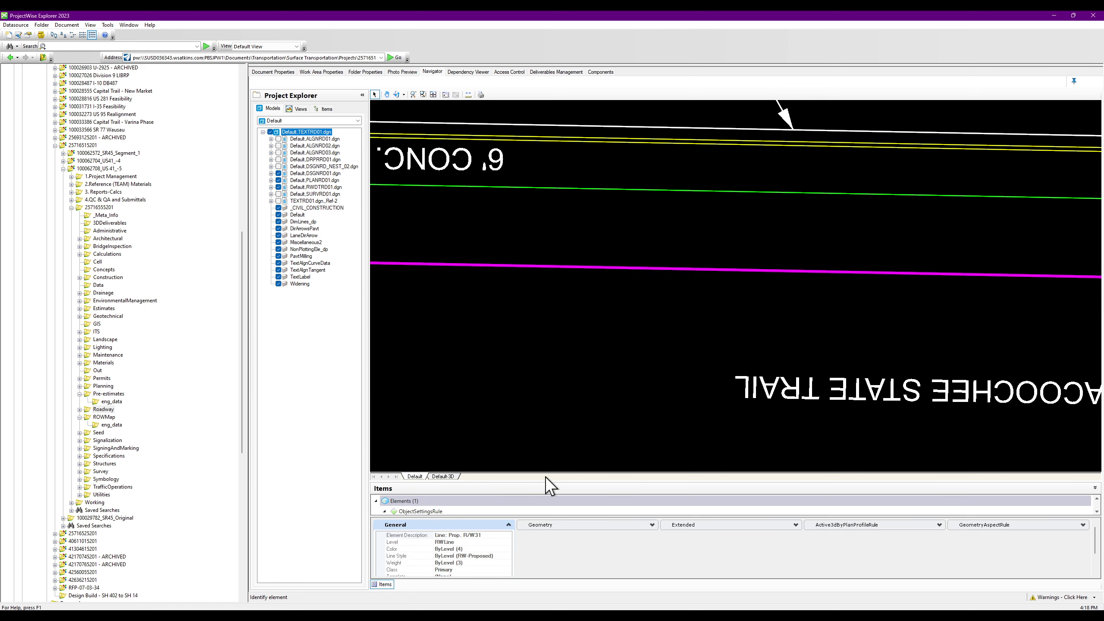
{"action": "left_click_drag", "start_coordinate": [547, 480], "coordinate": [552, 361]}
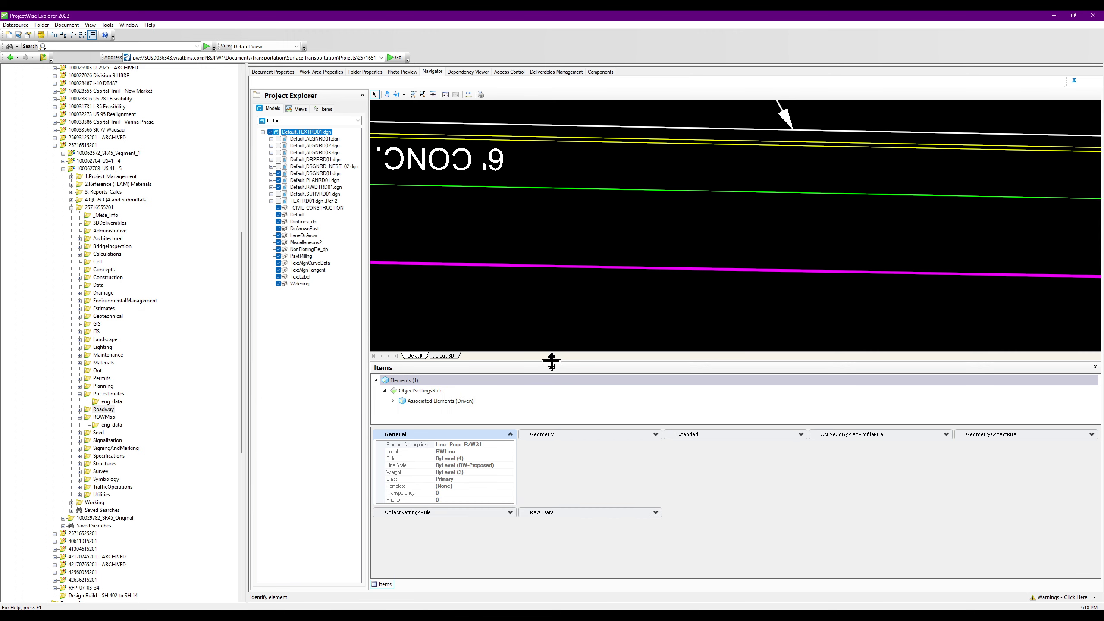
Expand the line's ObjectSettingsRule, Raw Data, Geometry, Extended, Active3dByPlanProfileRule and GeometryAspectRule properties to examine them
{"action": "left_click", "coordinate": [509, 512]}
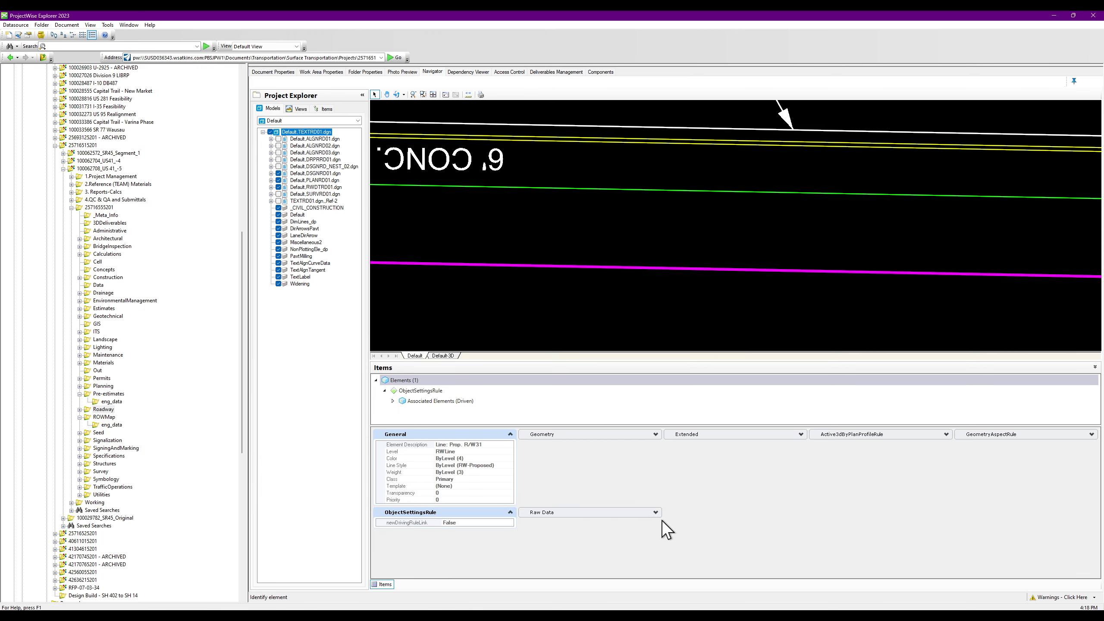
{"action": "left_click", "coordinate": [655, 512]}
{"action": "left_click", "coordinate": [656, 433]}
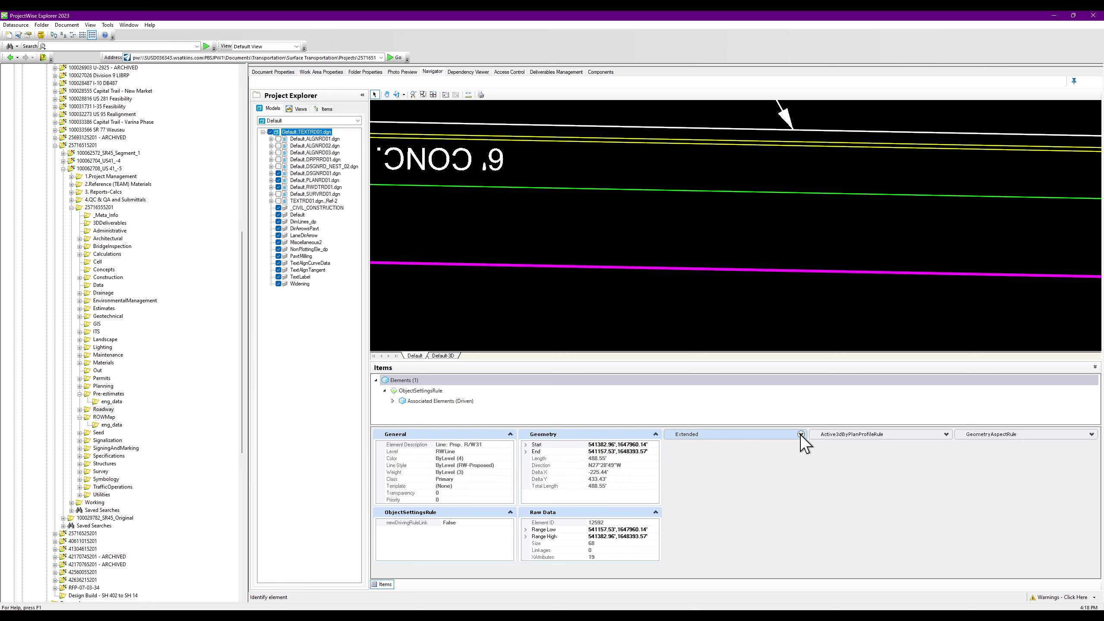
{"action": "left_click", "coordinate": [801, 434]}
{"action": "left_click", "coordinate": [946, 434]}
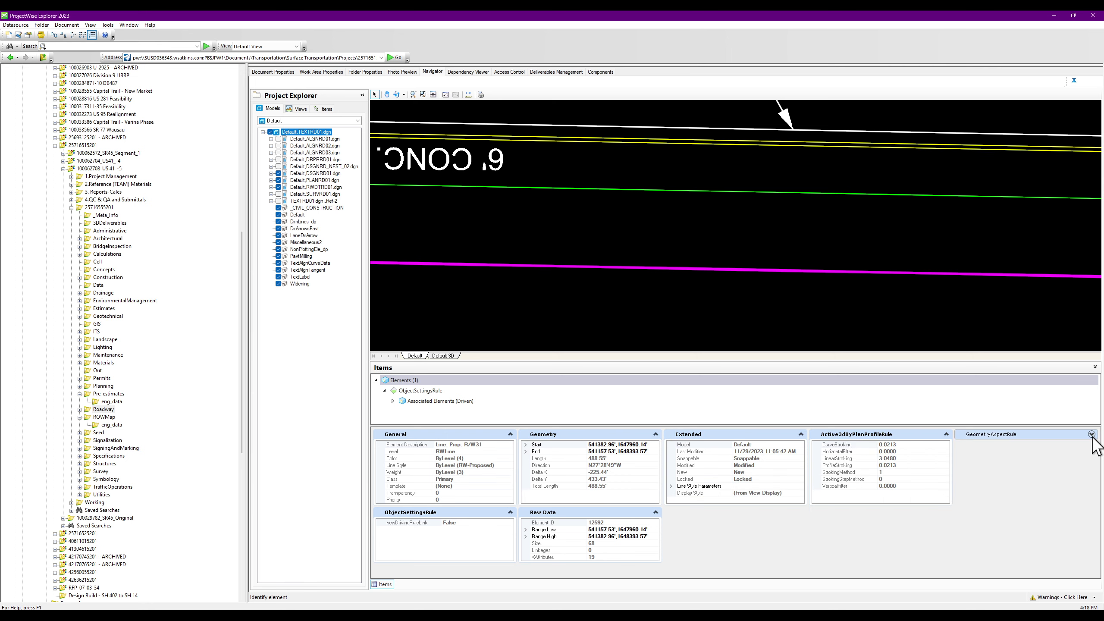
{"action": "left_click", "coordinate": [1092, 434]}
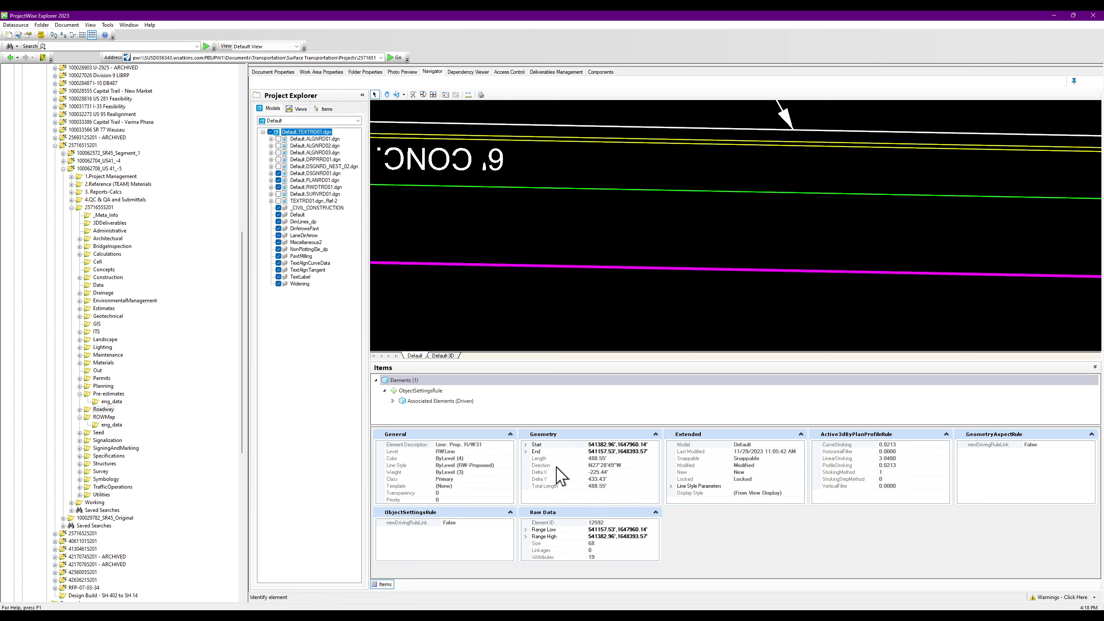
Deselect the right-of-way line and enlarge the document list to cover the upper half of the window
{"action": "left_click", "coordinate": [506, 345]}
{"action": "left_click_drag", "start_coordinate": [978, 65], "coordinate": [957, 214]}
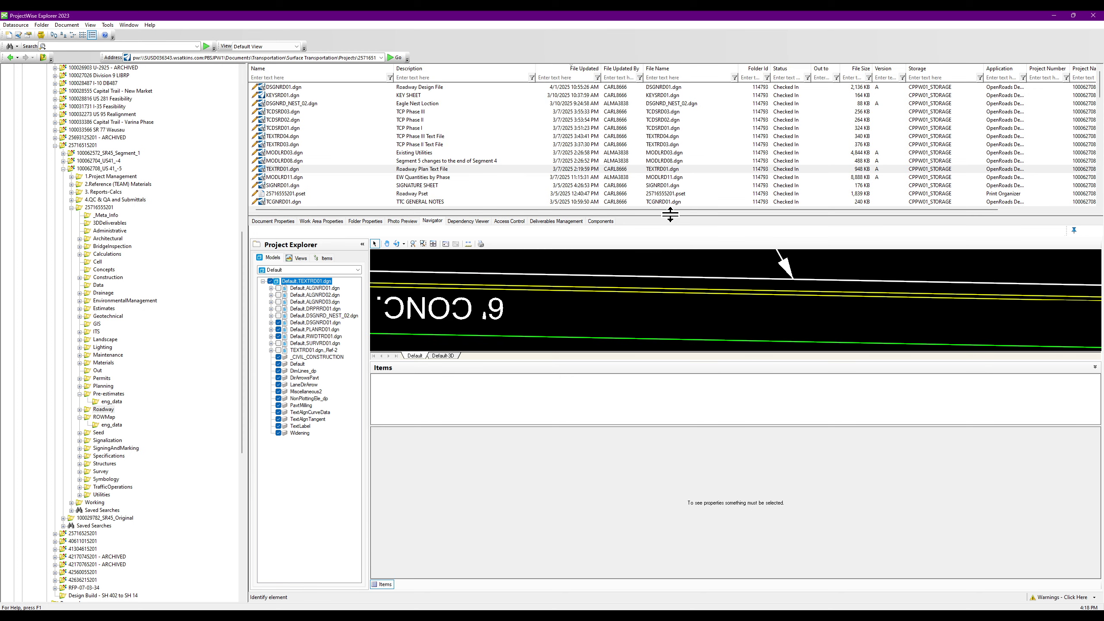
{"action": "left_click_drag", "start_coordinate": [670, 214], "coordinate": [661, 338]}
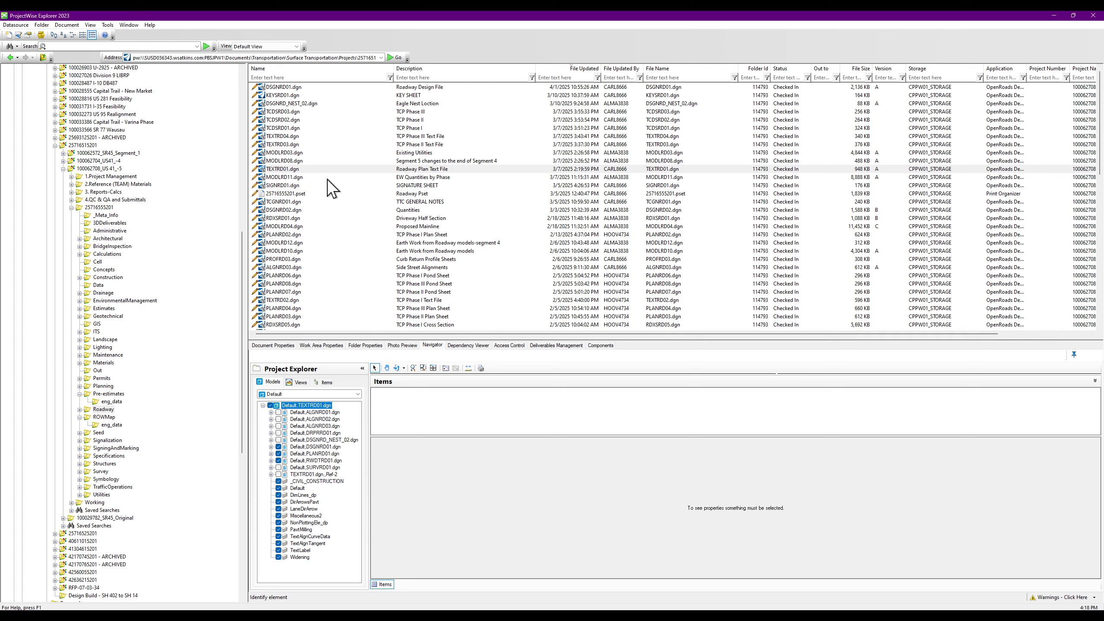
Preview KEYSRD01.dgn with the item properties hidden and examine its key sheet up close
{"action": "left_click", "coordinate": [287, 96]}
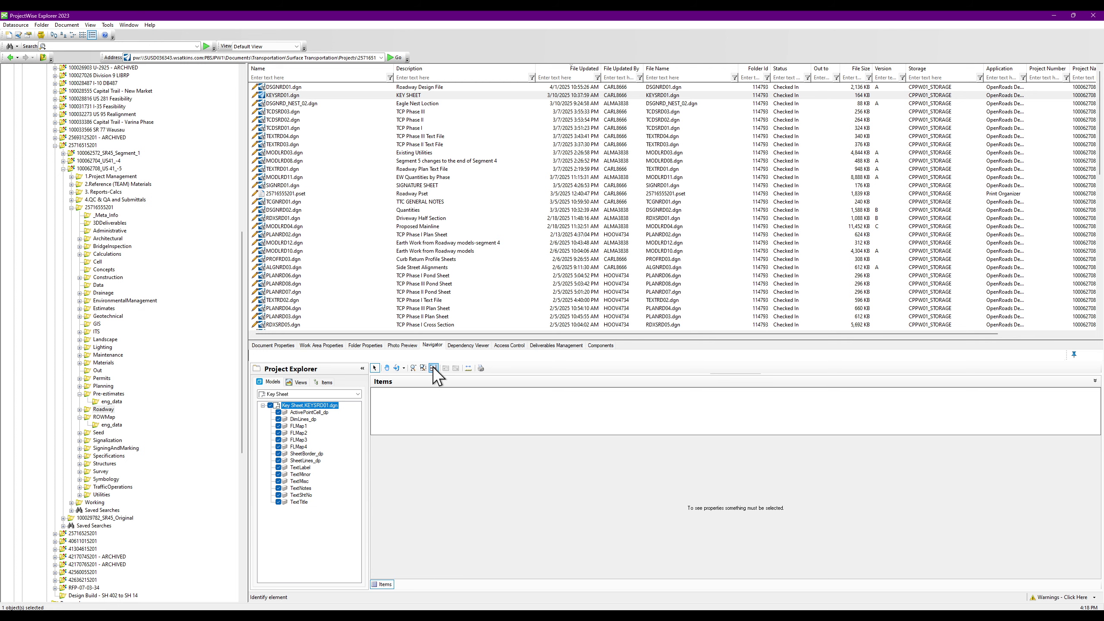
{"action": "left_click", "coordinate": [383, 584]}
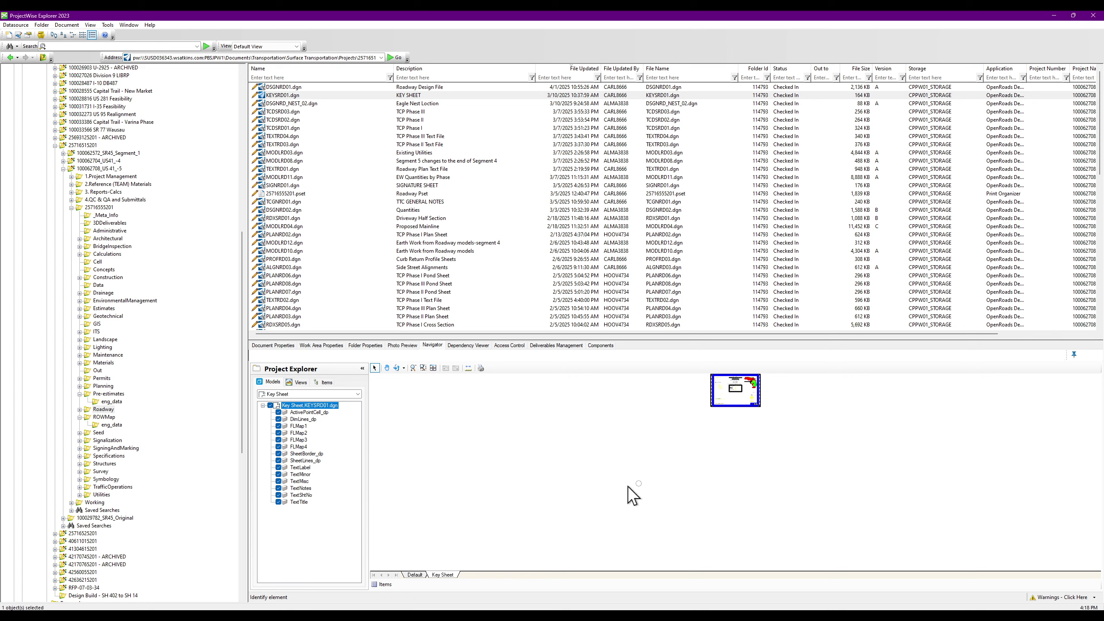
{"action": "scroll", "coordinate": [715, 427], "scroll_direction": "up", "scroll_amount": 3}
{"action": "scroll", "coordinate": [578, 461], "scroll_direction": "up", "scroll_amount": 2}
{"action": "scroll", "coordinate": [572, 451], "scroll_direction": "down", "scroll_amount": 2}
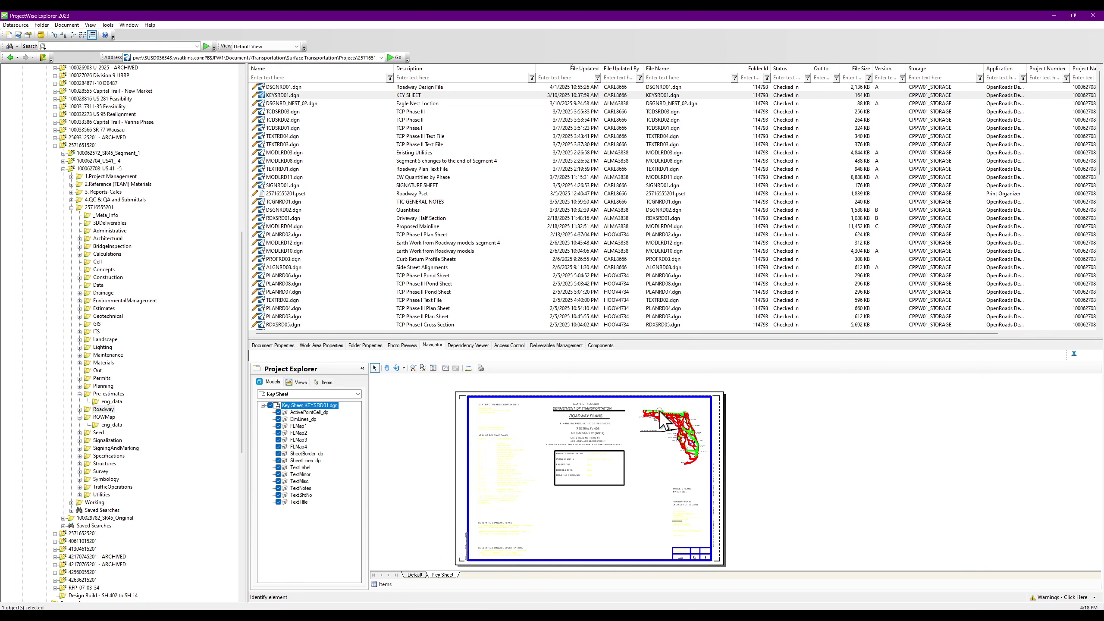
{"action": "scroll", "coordinate": [561, 466], "scroll_direction": "up", "scroll_amount": 3}
{"action": "scroll", "coordinate": [717, 435], "scroll_direction": "down", "scroll_amount": 4}
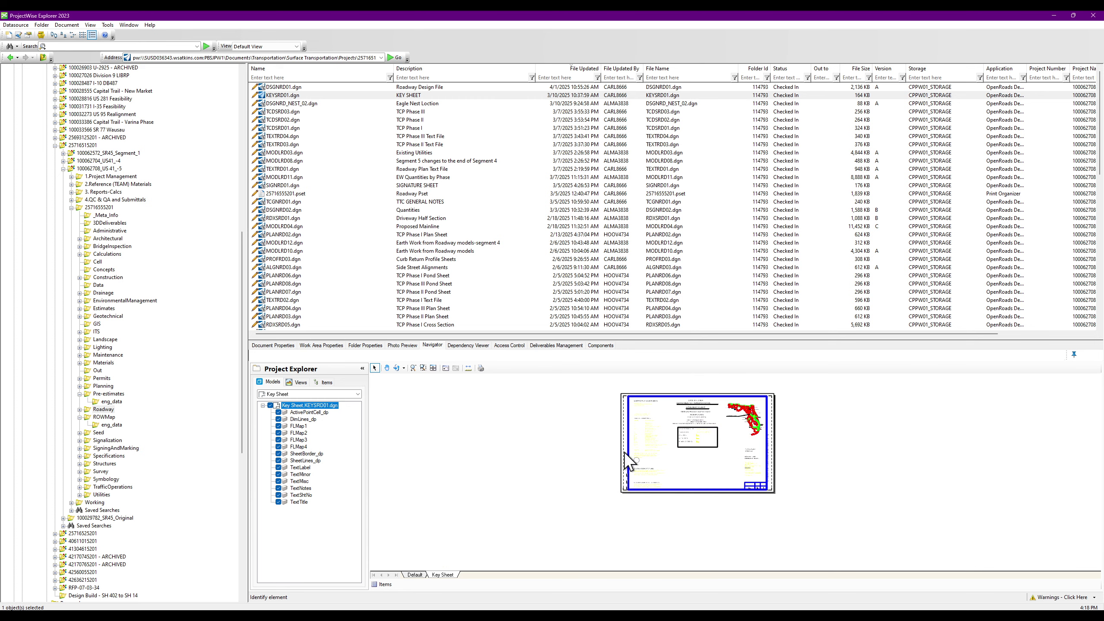
View the Default model of KEYSRD01.dgn, then return to the Key Sheet model and inspect its project information box
{"action": "left_click", "coordinate": [414, 575]}
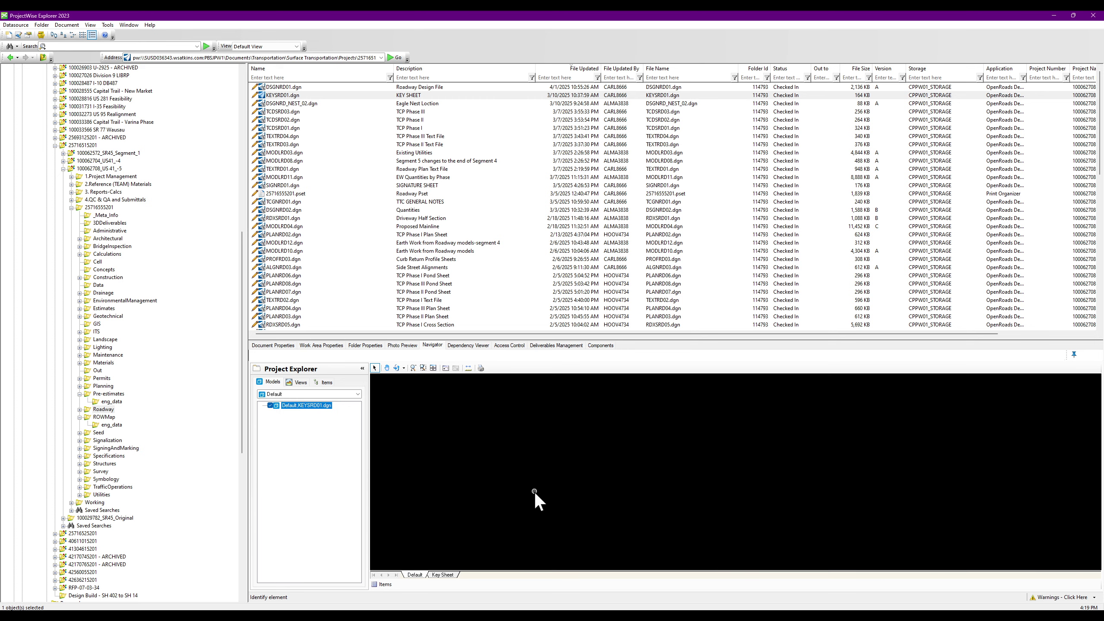
{"action": "left_click", "coordinate": [445, 575]}
{"action": "scroll", "coordinate": [730, 437], "scroll_direction": "up", "scroll_amount": 3}
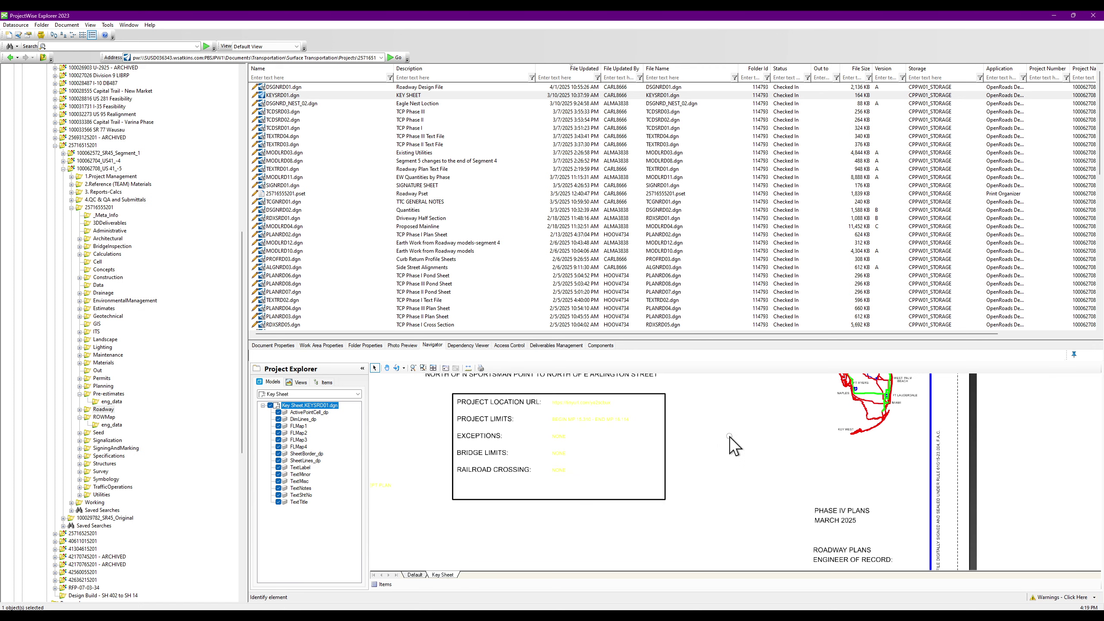
{"action": "scroll", "coordinate": [730, 437], "scroll_direction": "down", "scroll_amount": 3}
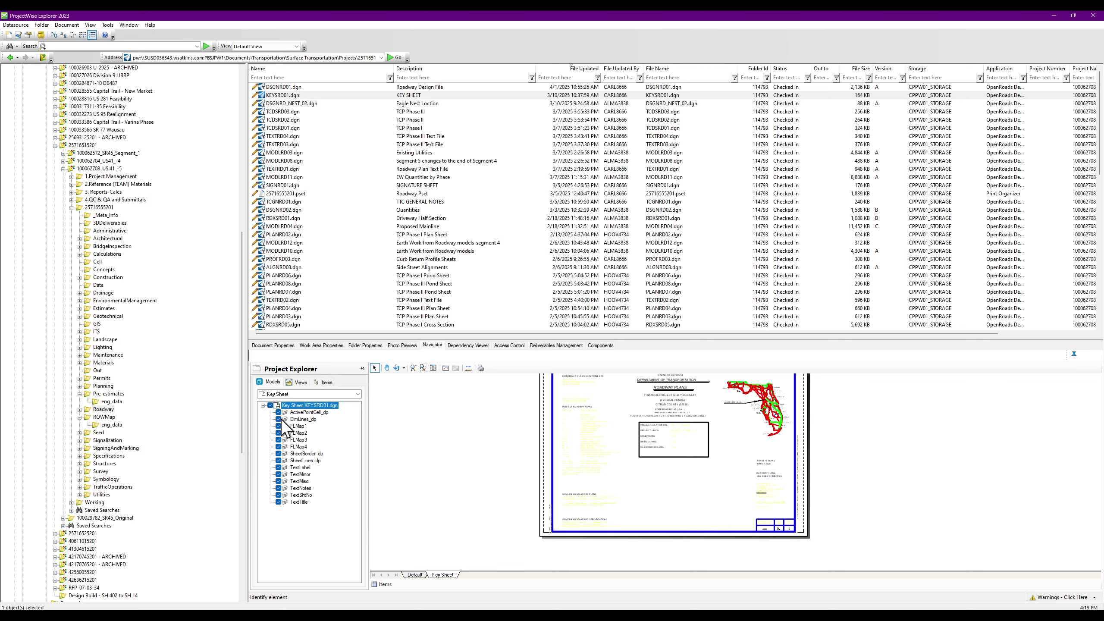
Turn off the TextMisc, TextMinor, TextLabel, FLMap3 and FLMap1 levels in the Key Sheet model
{"action": "left_click", "coordinate": [279, 481]}
{"action": "left_click", "coordinate": [278, 474]}
{"action": "left_click", "coordinate": [279, 467]}
{"action": "left_click", "coordinate": [279, 447]}
{"action": "left_click", "coordinate": [279, 440]}
{"action": "left_click", "coordinate": [279, 433]}
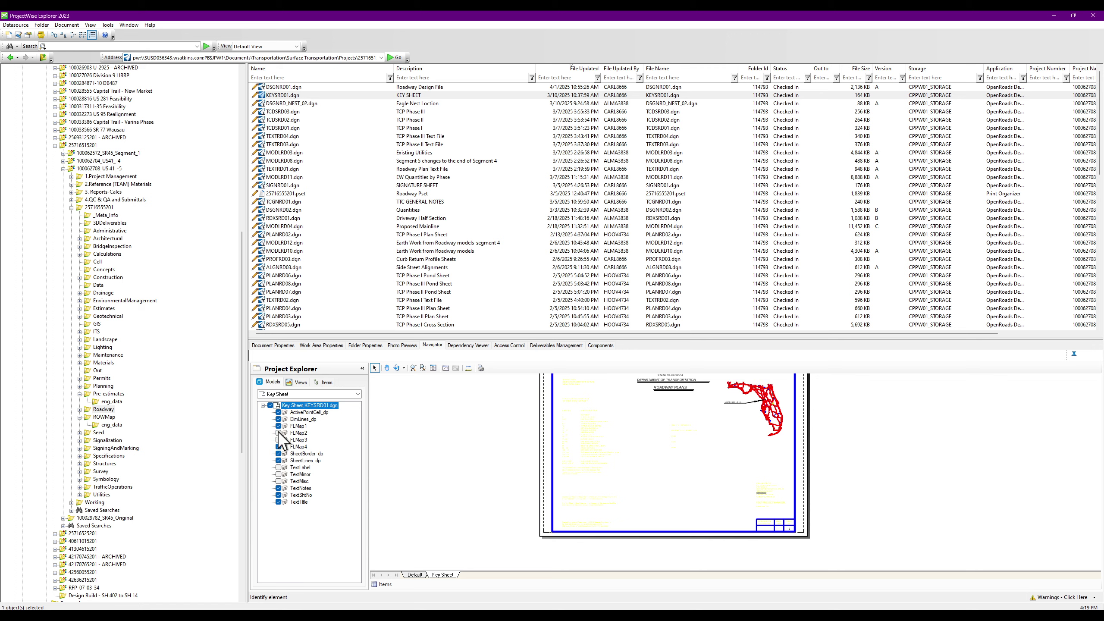
{"action": "scroll", "coordinate": [746, 441], "scroll_direction": "down", "scroll_amount": 2}
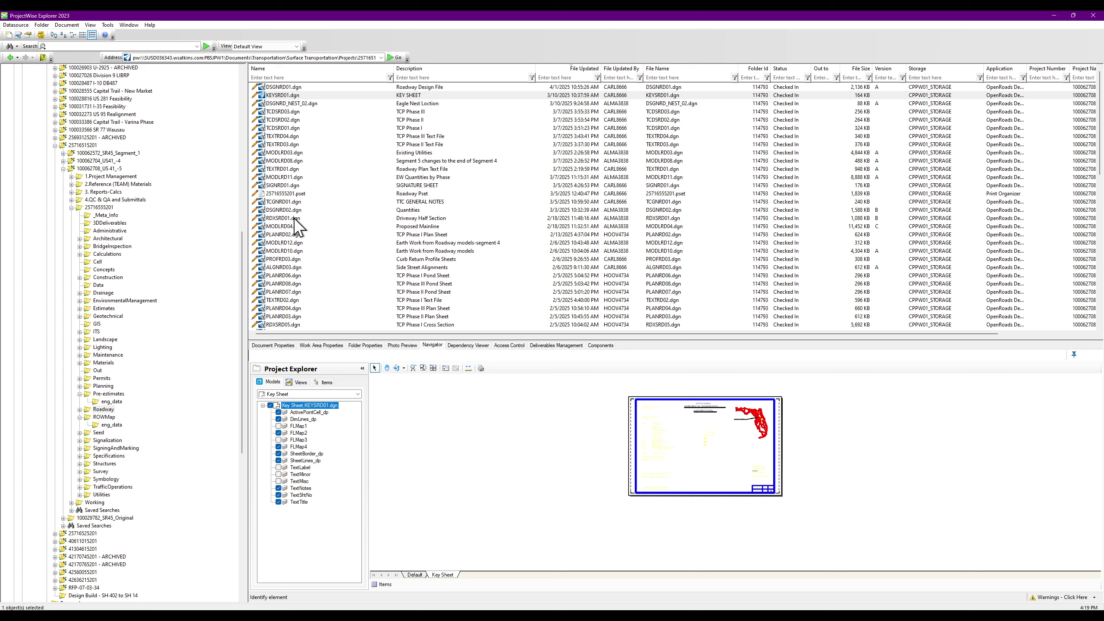
Preview the Quantities drawing DSGNRD02.dgn and zoom in on the roadway curve beside the green pond
{"action": "left_click", "coordinate": [289, 210]}
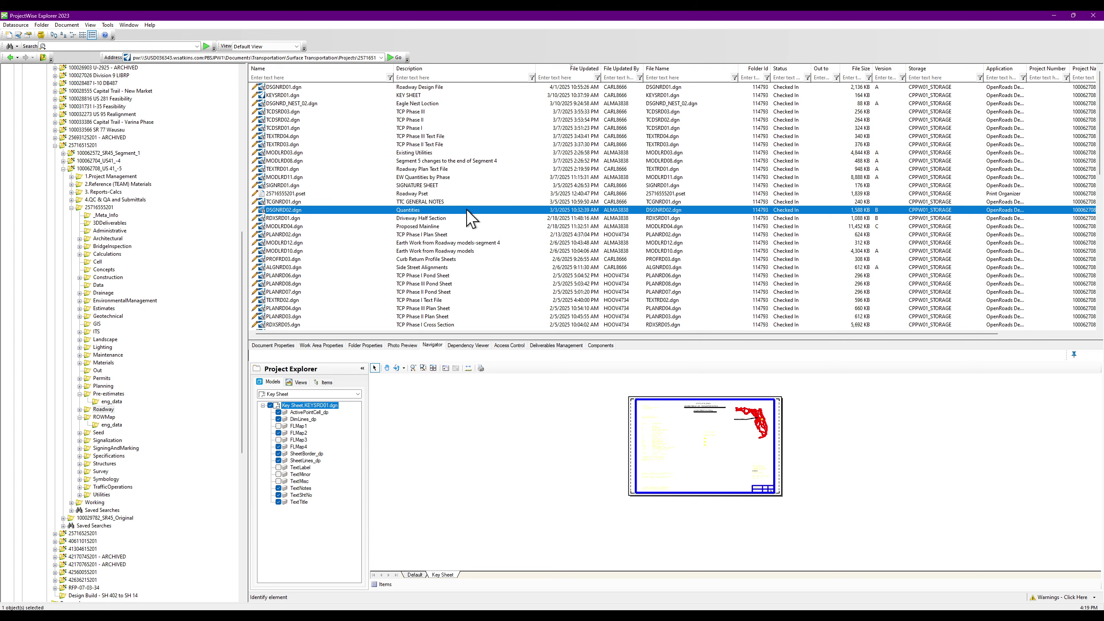
{"action": "left_click", "coordinate": [511, 504]}
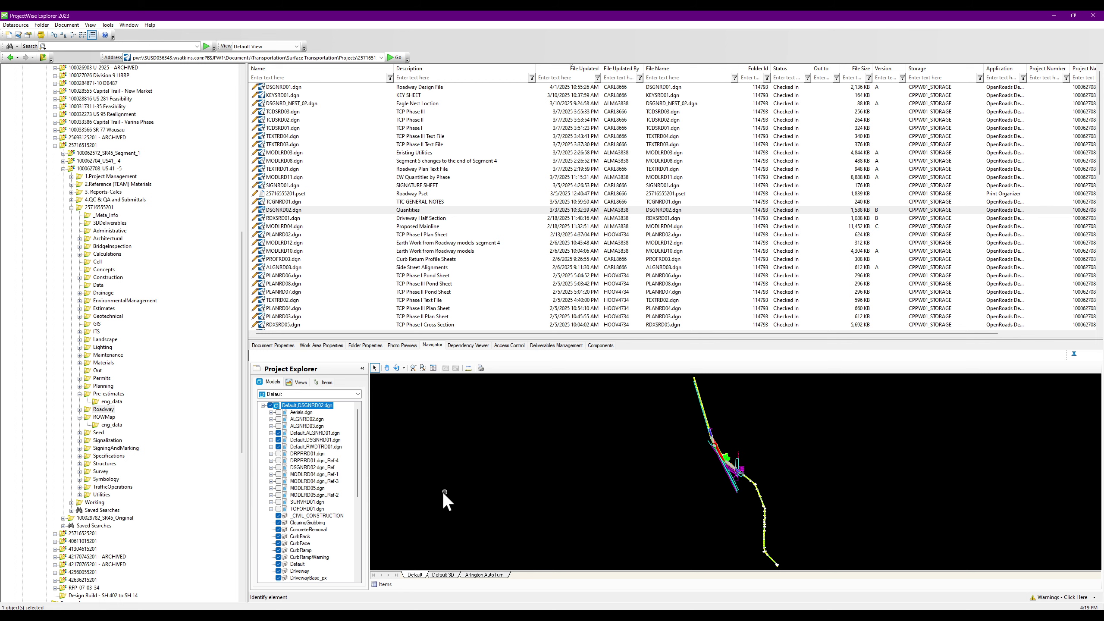
{"action": "scroll", "coordinate": [587, 473], "scroll_direction": "down", "scroll_amount": 2}
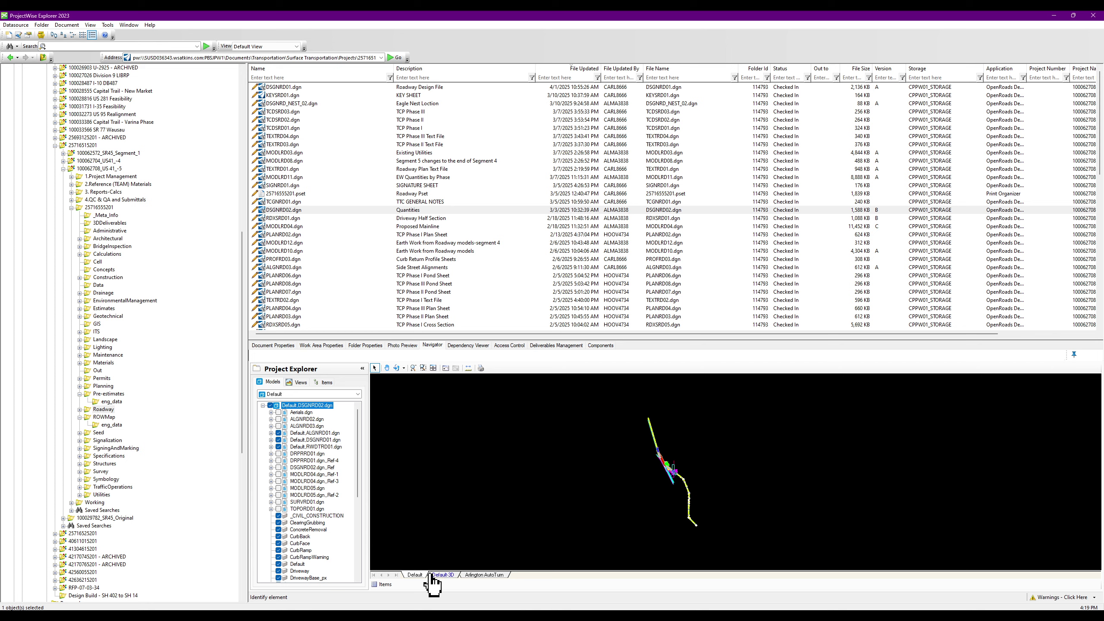
{"action": "scroll", "coordinate": [683, 472], "scroll_direction": "up", "scroll_amount": 5}
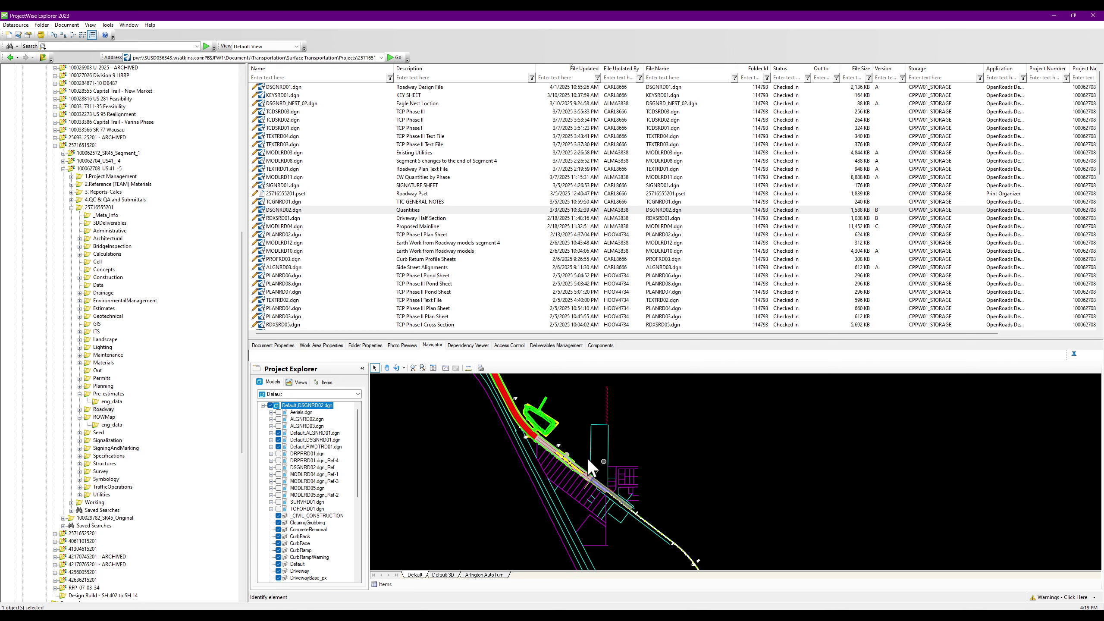
{"action": "scroll", "coordinate": [522, 405], "scroll_direction": "up", "scroll_amount": 3}
{"action": "scroll", "coordinate": [589, 424], "scroll_direction": "down", "scroll_amount": 2}
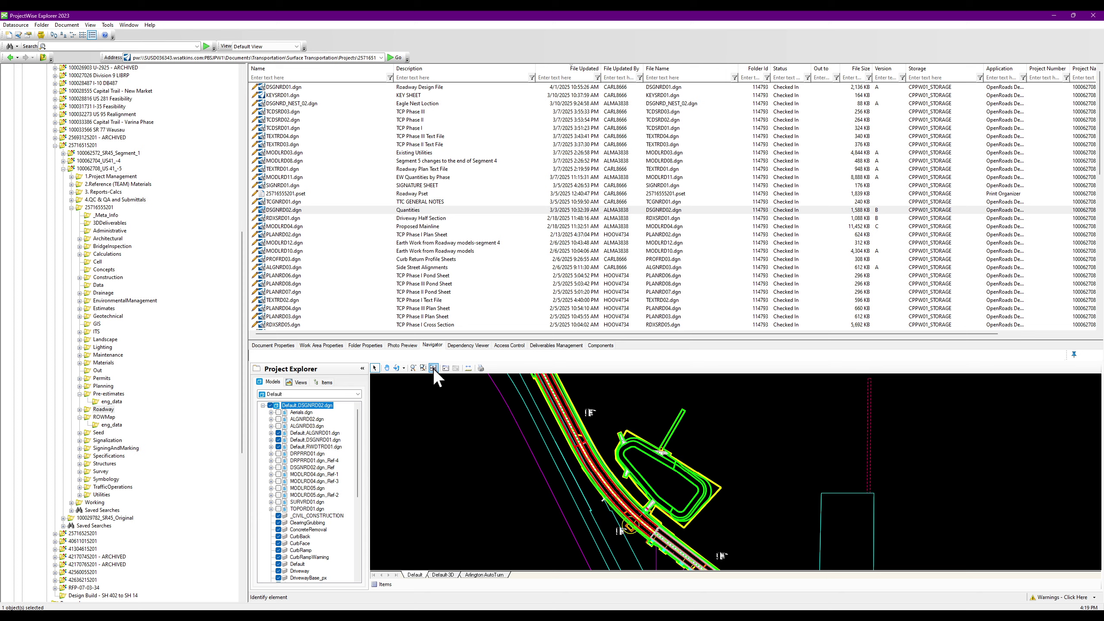
Rotate the Quantities drawing view so the roadway runs roughly horizontally with the green pond below it
{"action": "left_click", "coordinate": [397, 368]}
{"action": "left_click", "coordinate": [653, 500]}
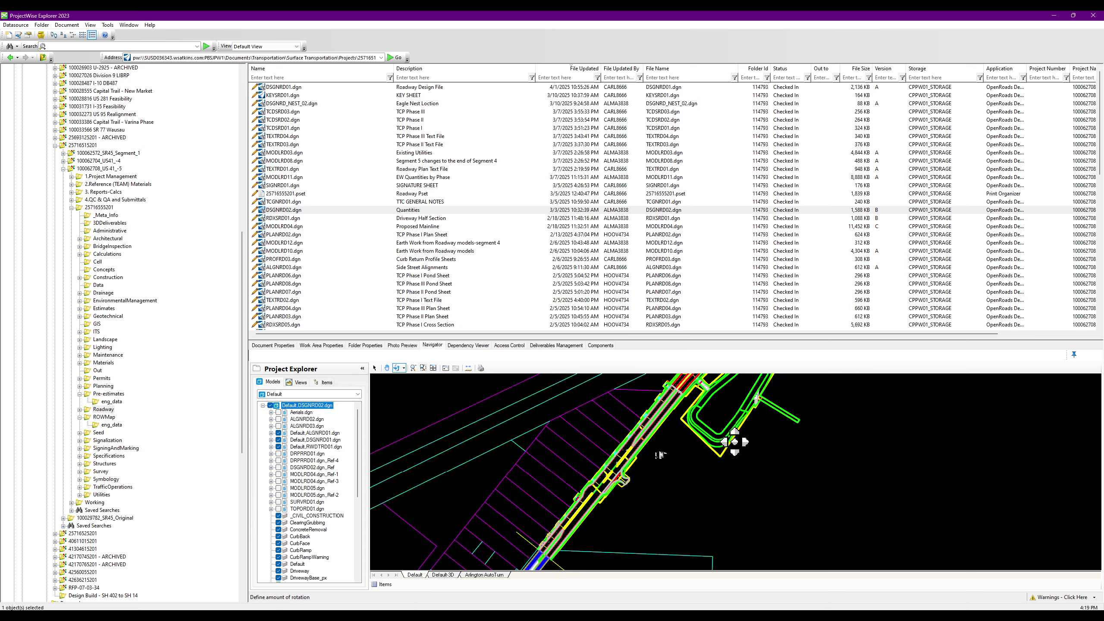
{"action": "left_click", "coordinate": [741, 451]}
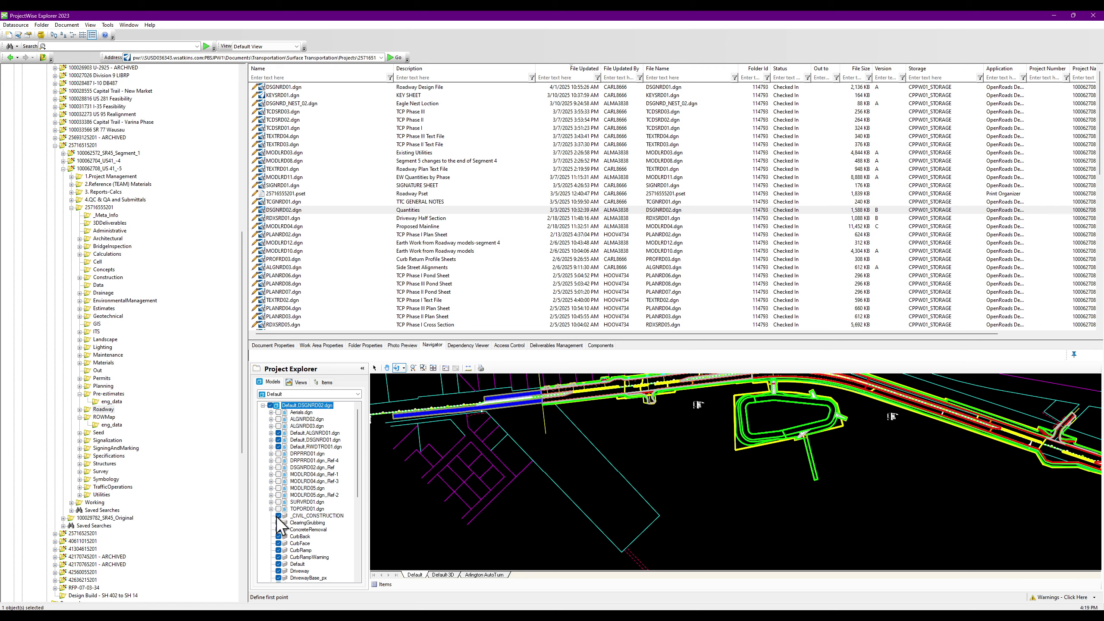
{"action": "scroll", "coordinate": [476, 510], "scroll_direction": "down", "scroll_amount": 2}
{"action": "scroll", "coordinate": [681, 451], "scroll_direction": "up", "scroll_amount": 2}
Select the upper blue shape beside the roadway median, review its item properties and collapse them again
{"action": "left_click", "coordinate": [375, 368]}
{"action": "scroll", "coordinate": [487, 386], "scroll_direction": "up", "scroll_amount": 4}
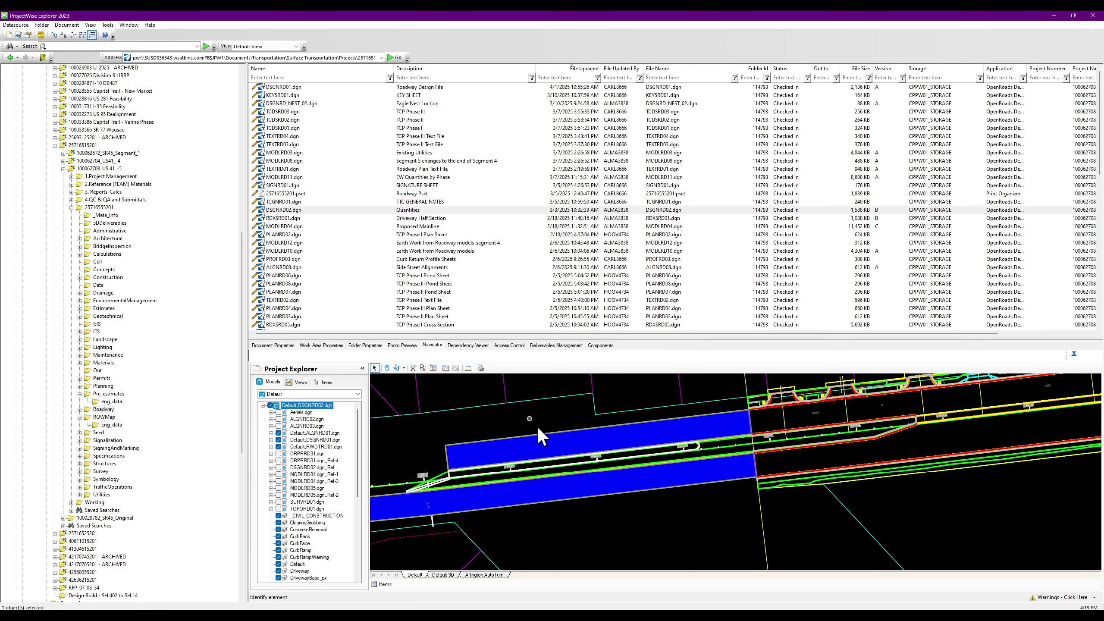
{"action": "mouse_move", "coordinate": [559, 445]}
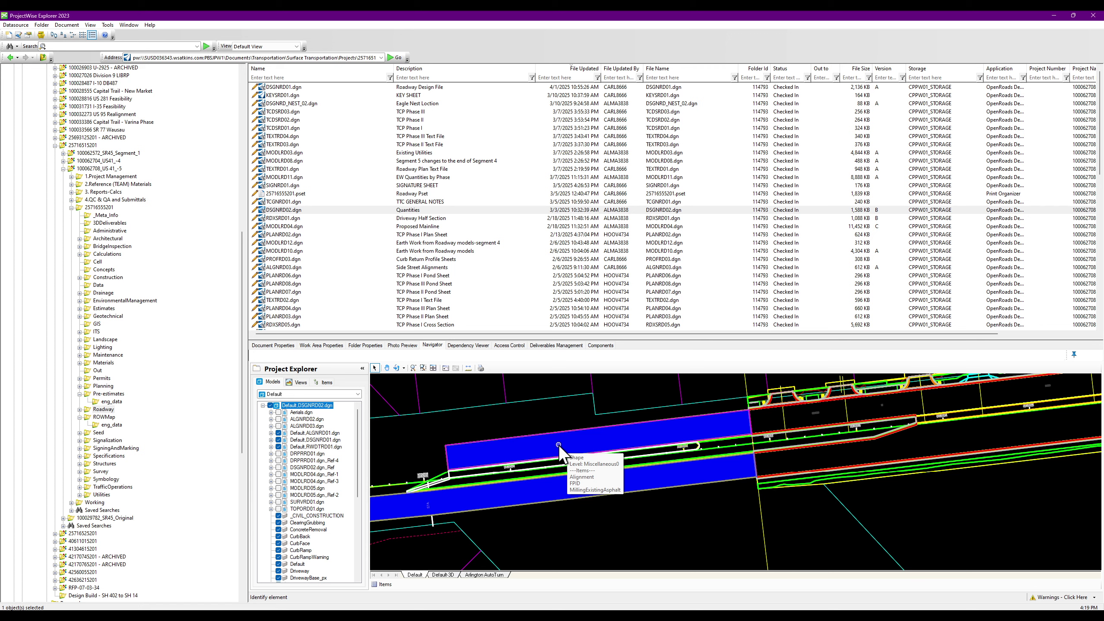
{"action": "left_click", "coordinate": [559, 446]}
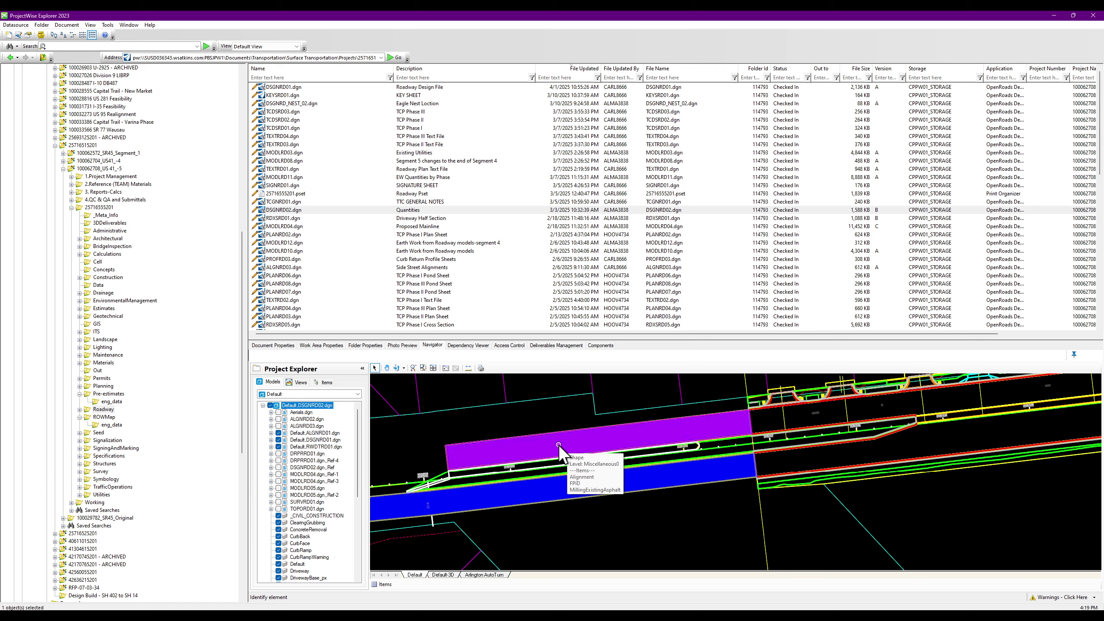
{"action": "left_click", "coordinate": [383, 583]}
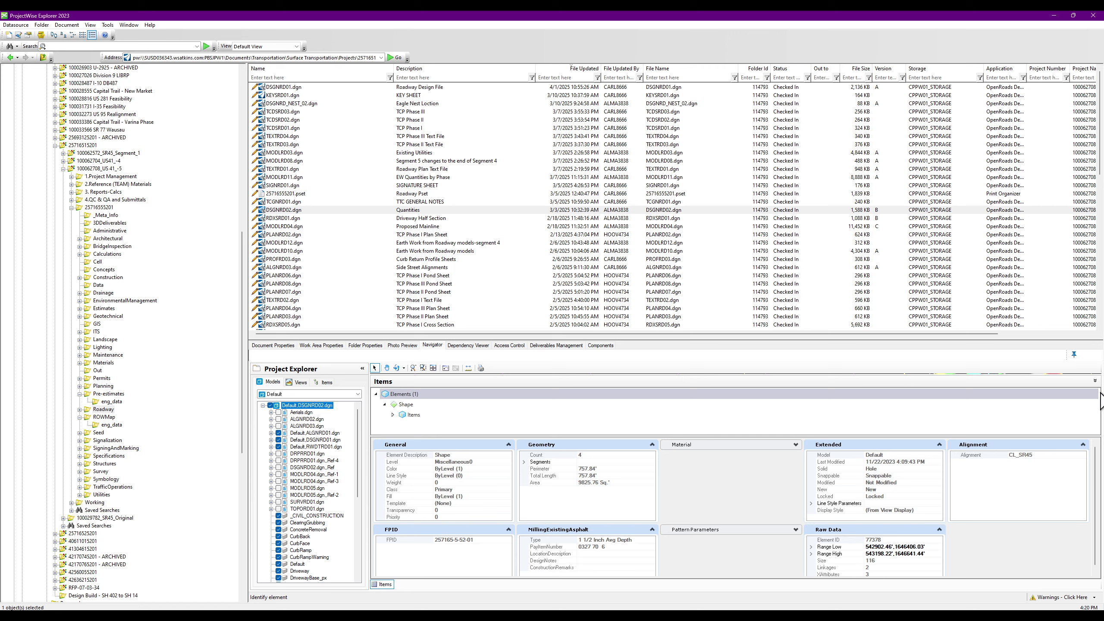
{"action": "left_click", "coordinate": [1095, 381]}
{"action": "mouse_move", "coordinate": [592, 446]}
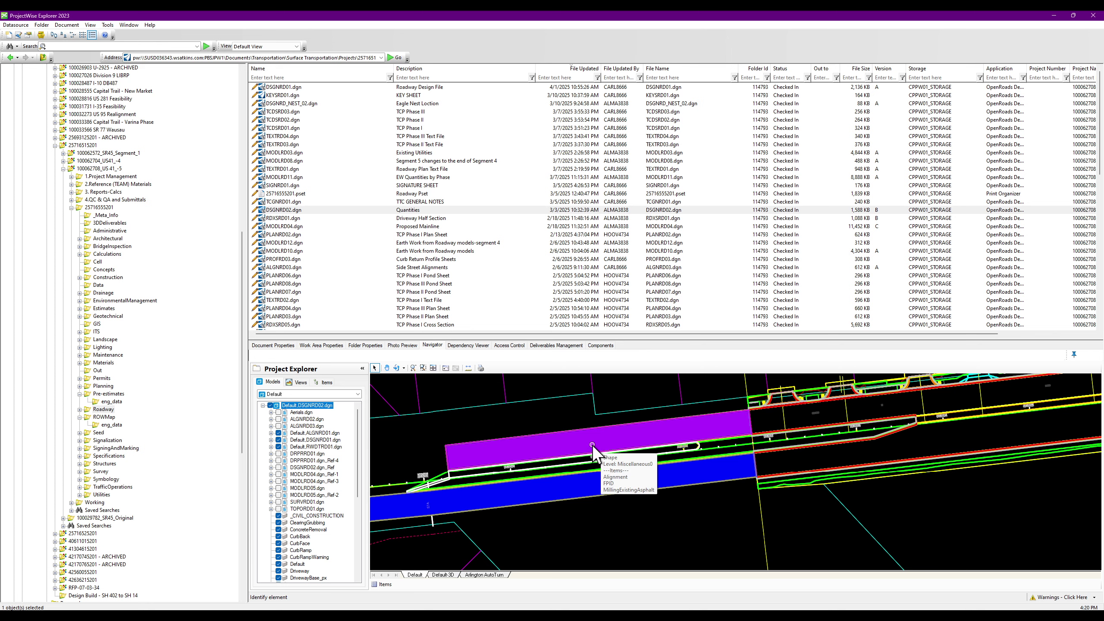
Enlarge the drawing preview area and examine the roadway from the curve above the pond to the blue milling areas
{"action": "scroll", "coordinate": [591, 446], "scroll_direction": "down", "scroll_amount": 2}
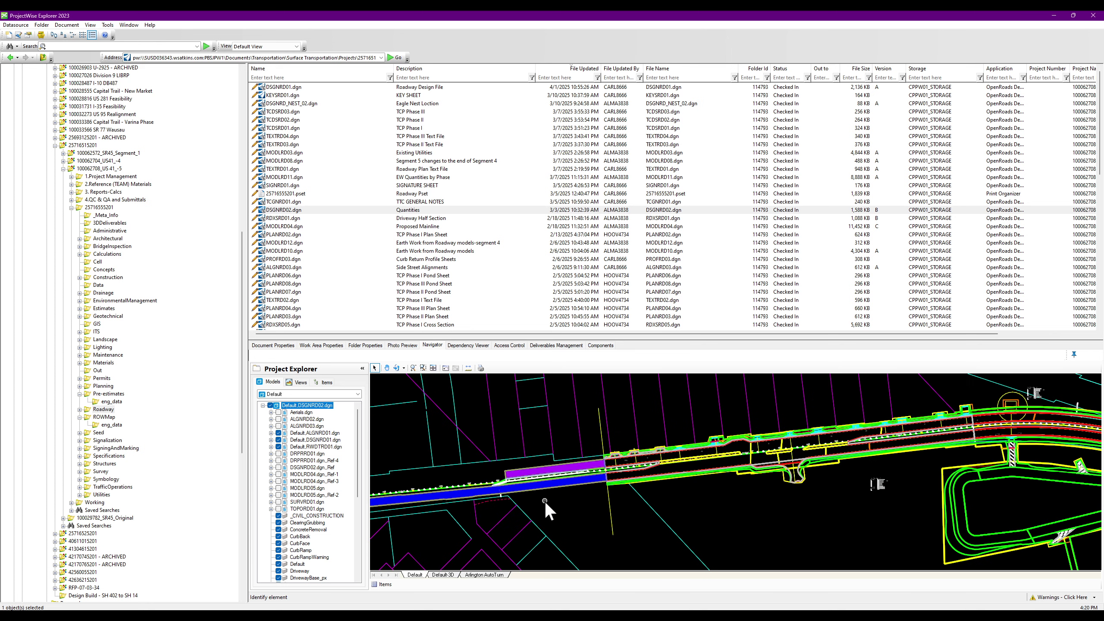
{"action": "left_click_drag", "start_coordinate": [464, 339], "coordinate": [449, 145]}
{"action": "scroll", "coordinate": [543, 446], "scroll_direction": "down", "scroll_amount": 3}
{"action": "scroll", "coordinate": [633, 418], "scroll_direction": "up", "scroll_amount": 1}
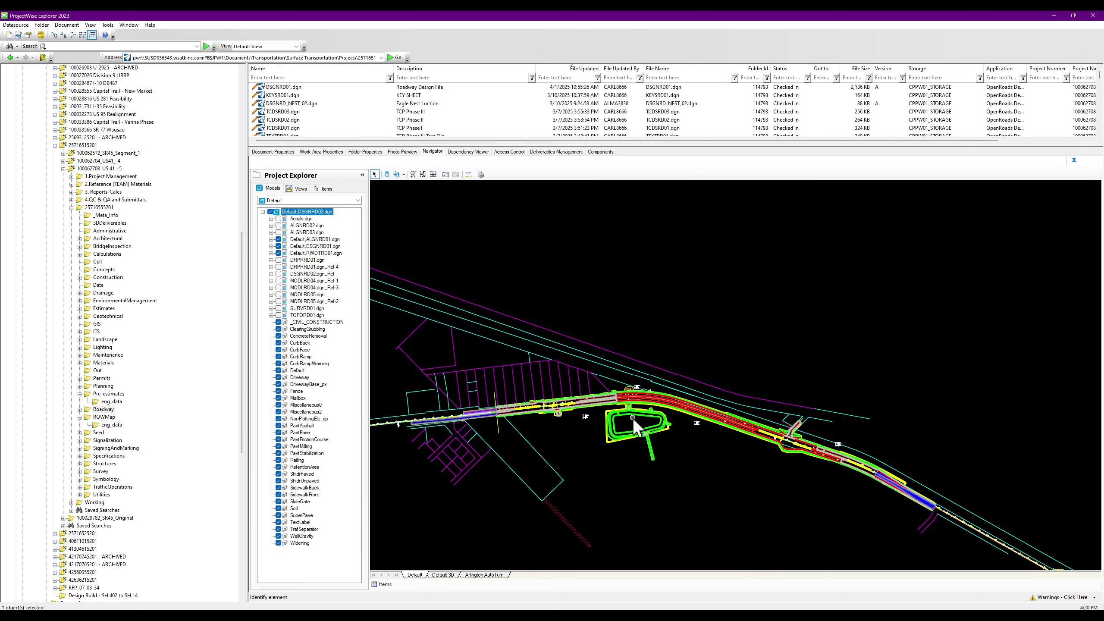
{"action": "scroll", "coordinate": [618, 397], "scroll_direction": "up", "scroll_amount": 5}
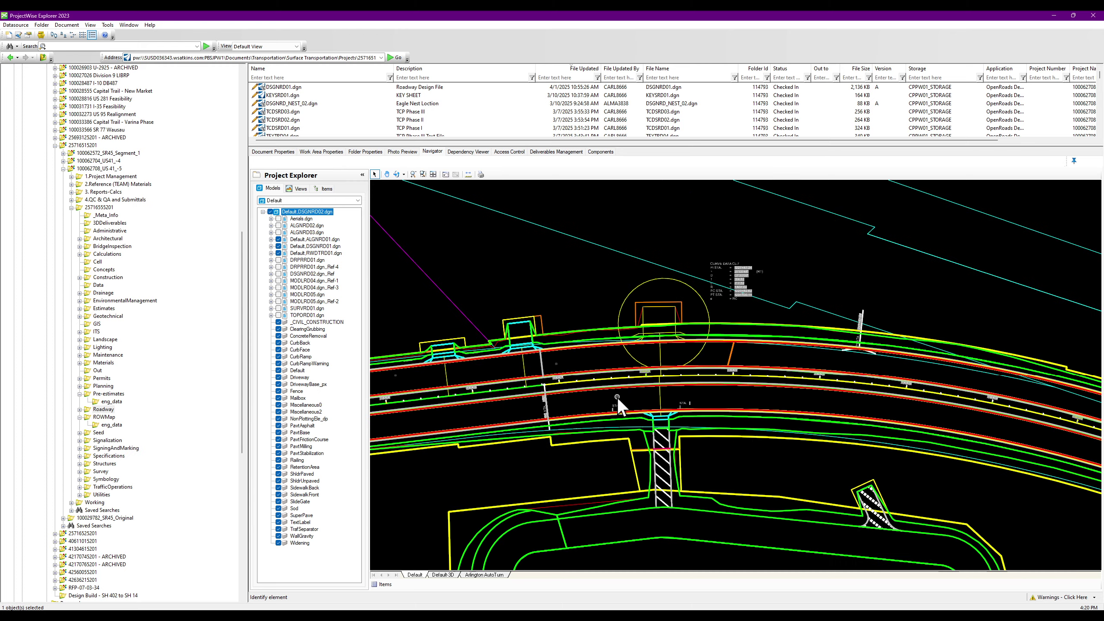
{"action": "scroll", "coordinate": [669, 396], "scroll_direction": "down", "scroll_amount": 3}
{"action": "scroll", "coordinate": [630, 413], "scroll_direction": "up", "scroll_amount": 3}
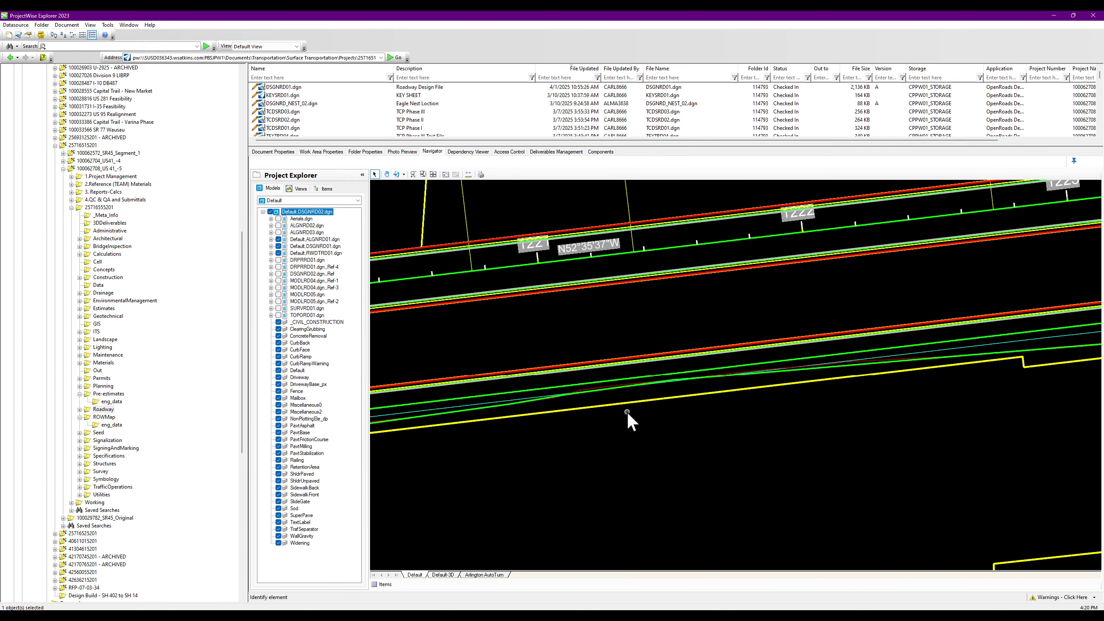
{"action": "scroll", "coordinate": [652, 398], "scroll_direction": "down", "scroll_amount": 4}
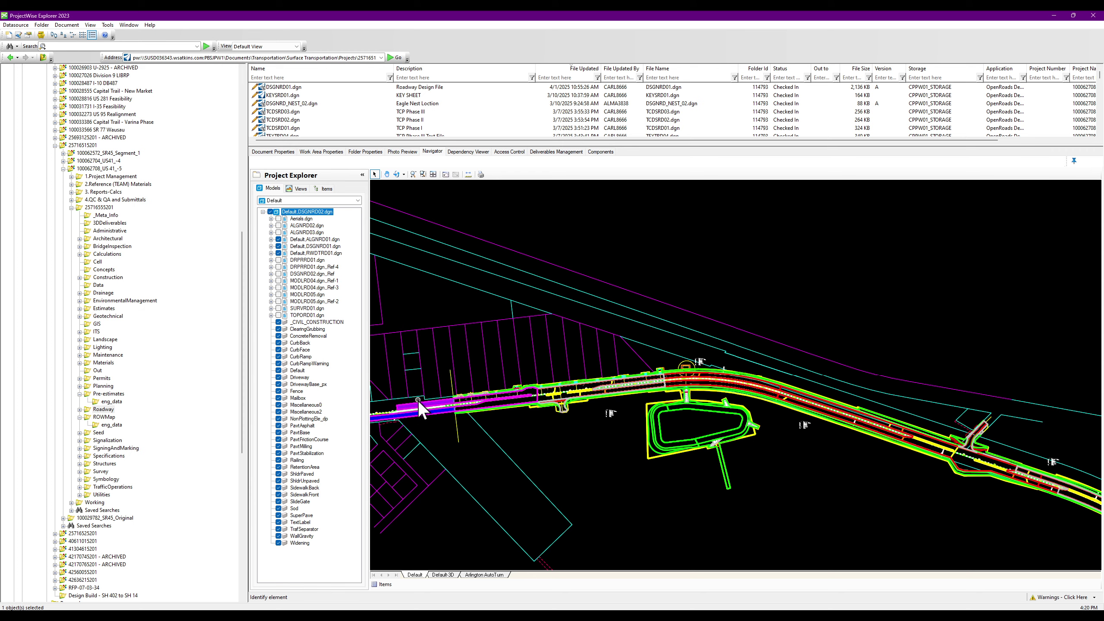
{"action": "scroll", "coordinate": [419, 403], "scroll_direction": "up", "scroll_amount": 4}
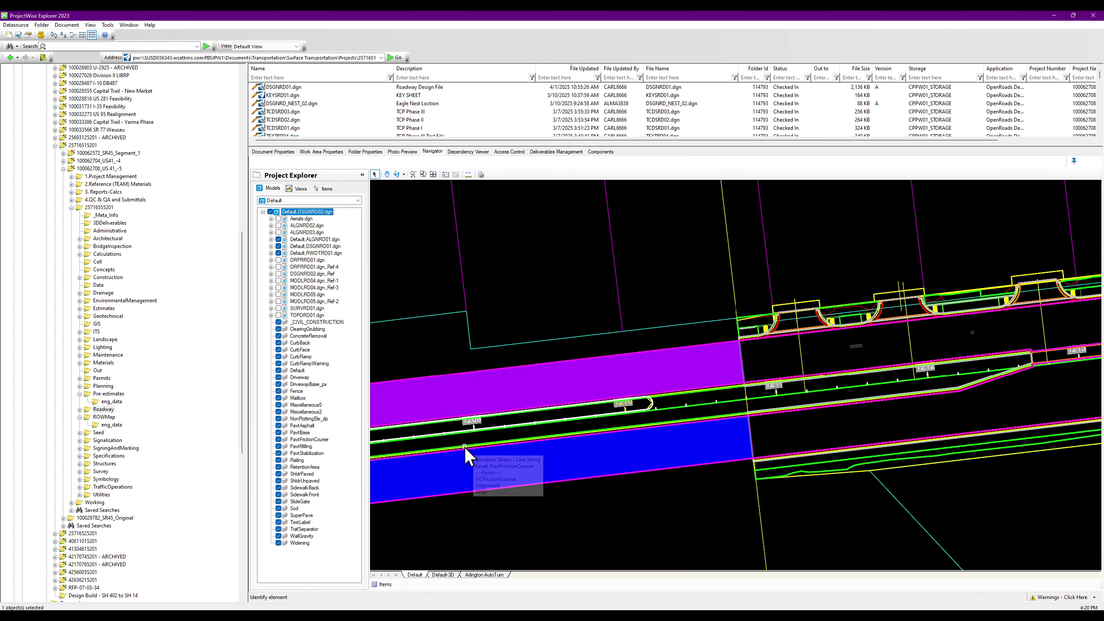
Measure the distance along the upper edge of the selected milling shape to its far corner by the driveways
{"action": "mouse_move", "coordinate": [422, 144]}
{"action": "left_mouse_down"}
{"action": "mouse_move", "coordinate": [425, 163]}
{"action": "mouse_move", "coordinate": [425, 154]}
{"action": "left_mouse_up"}
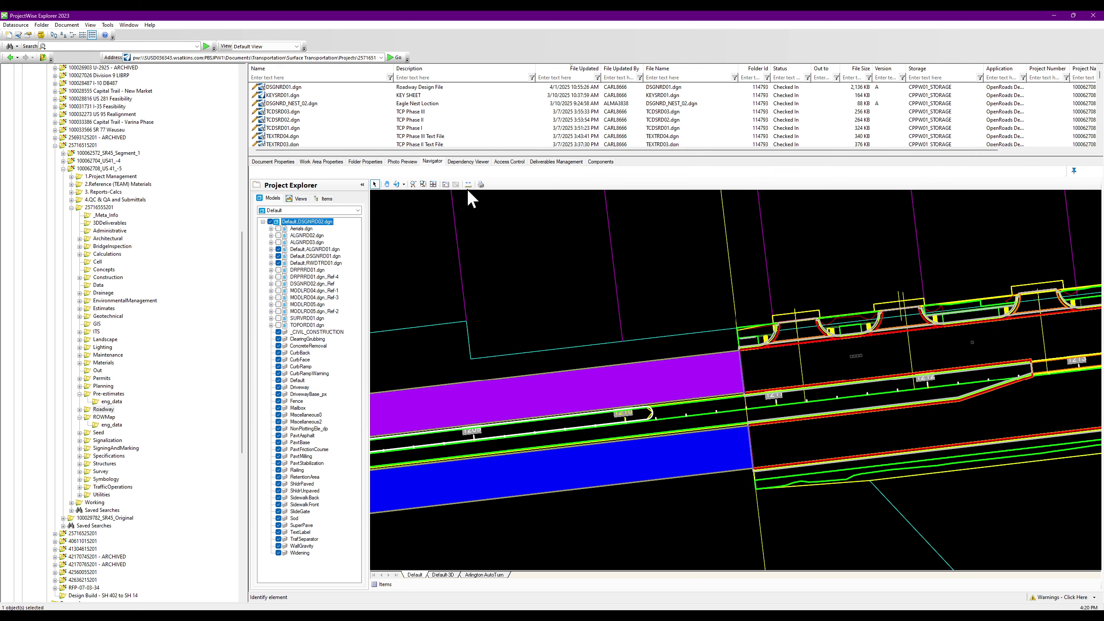
{"action": "left_click", "coordinate": [514, 378]}
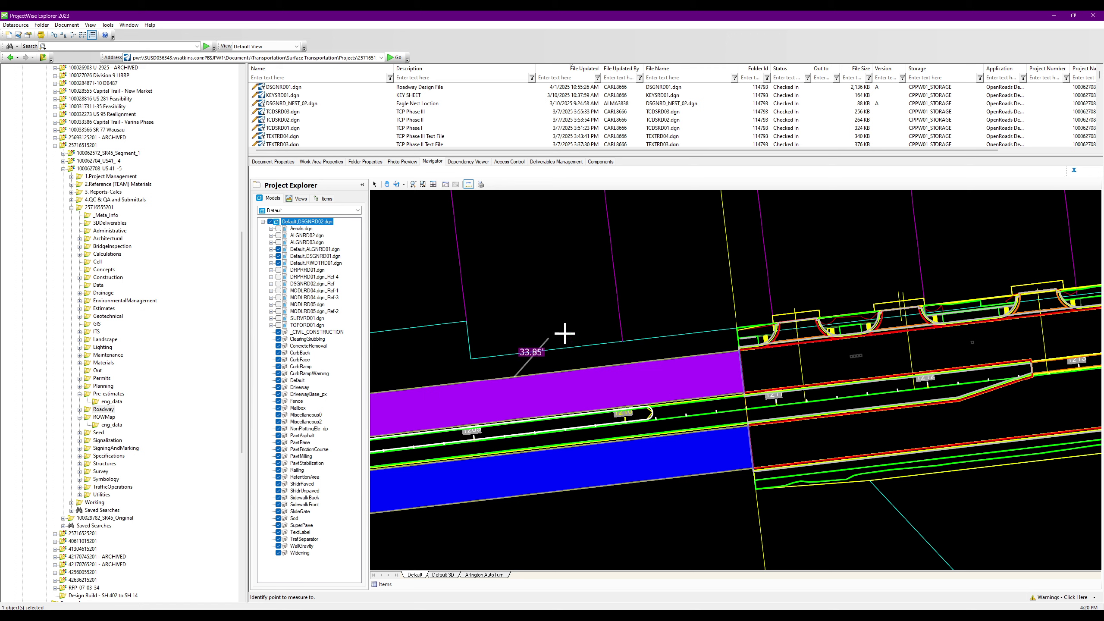
{"action": "left_click", "coordinate": [740, 350]}
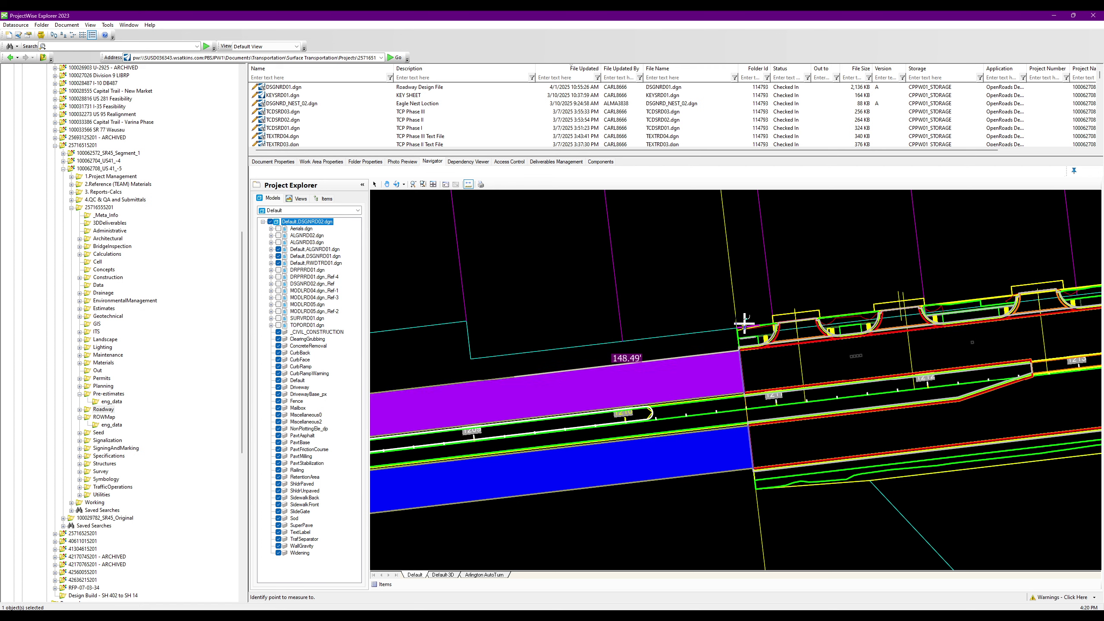
{"action": "right_click", "coordinate": [668, 349]}
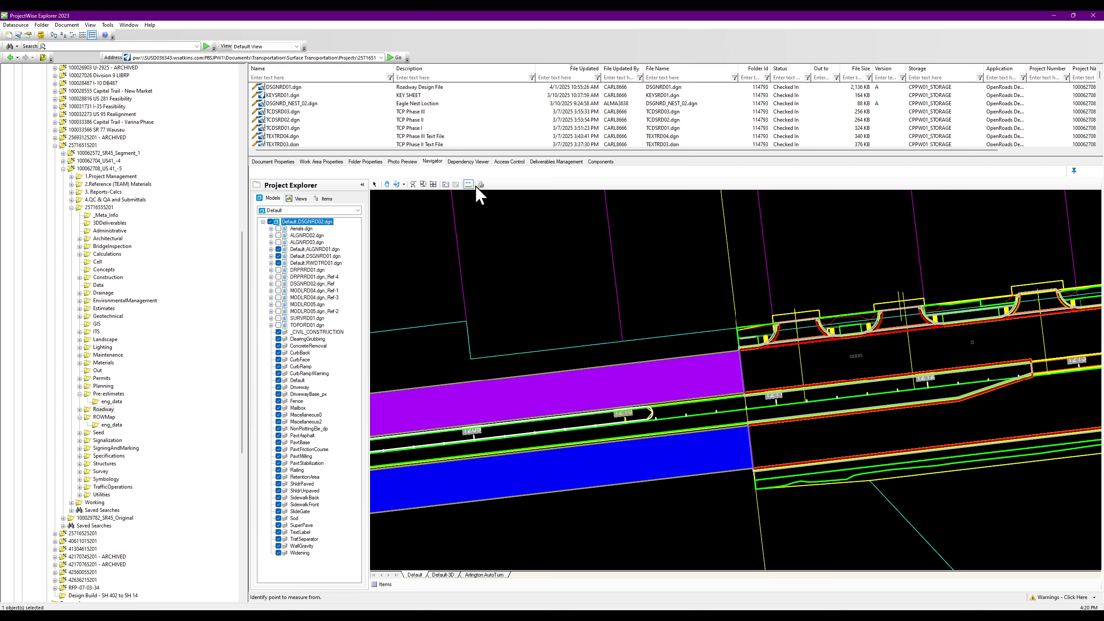
Print the view around station 1207 with the Foxit PDF Editor Printer, saving it as DSGNRD02.pdf on the Desktop
{"action": "scroll", "coordinate": [658, 365], "scroll_direction": "down", "scroll_amount": 5}
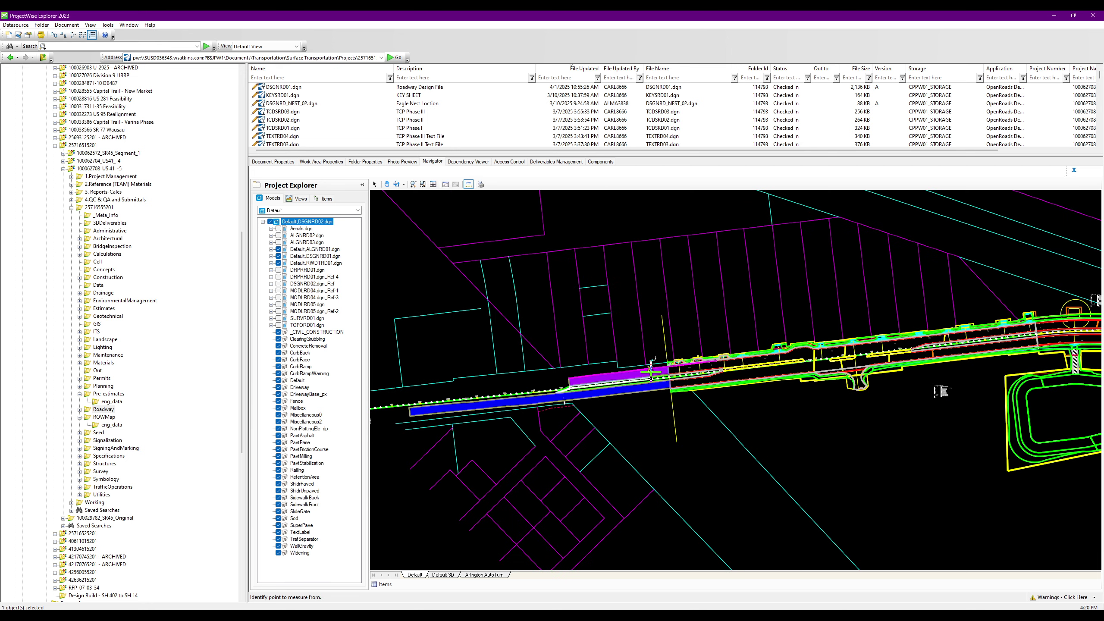
{"action": "scroll", "coordinate": [505, 413], "scroll_direction": "up", "scroll_amount": 6}
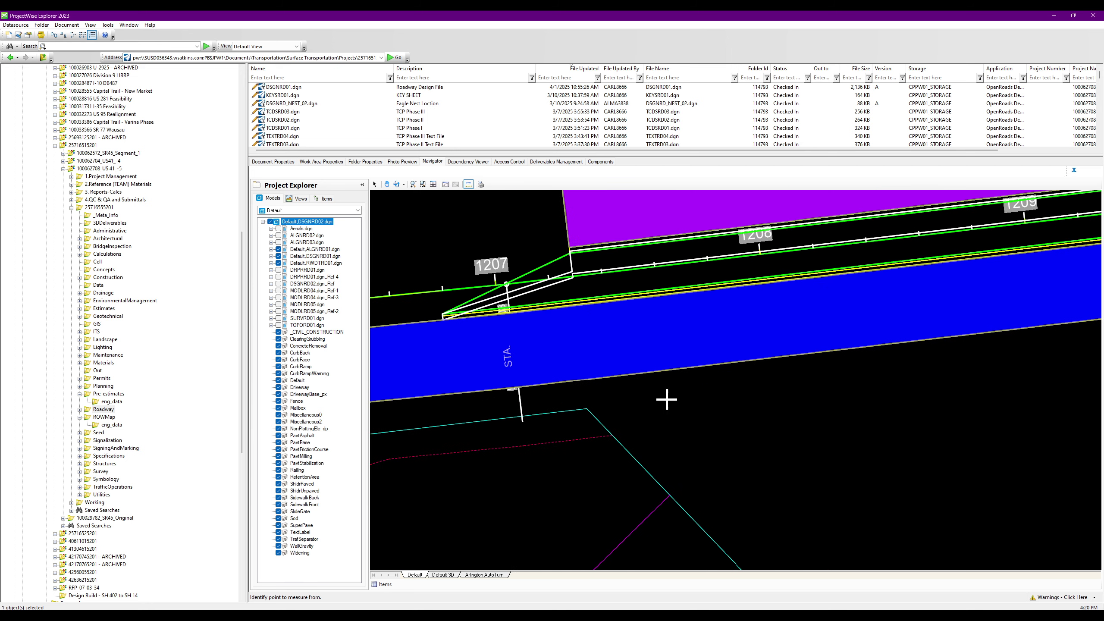
{"action": "scroll", "coordinate": [713, 418], "scroll_direction": "down", "scroll_amount": 2}
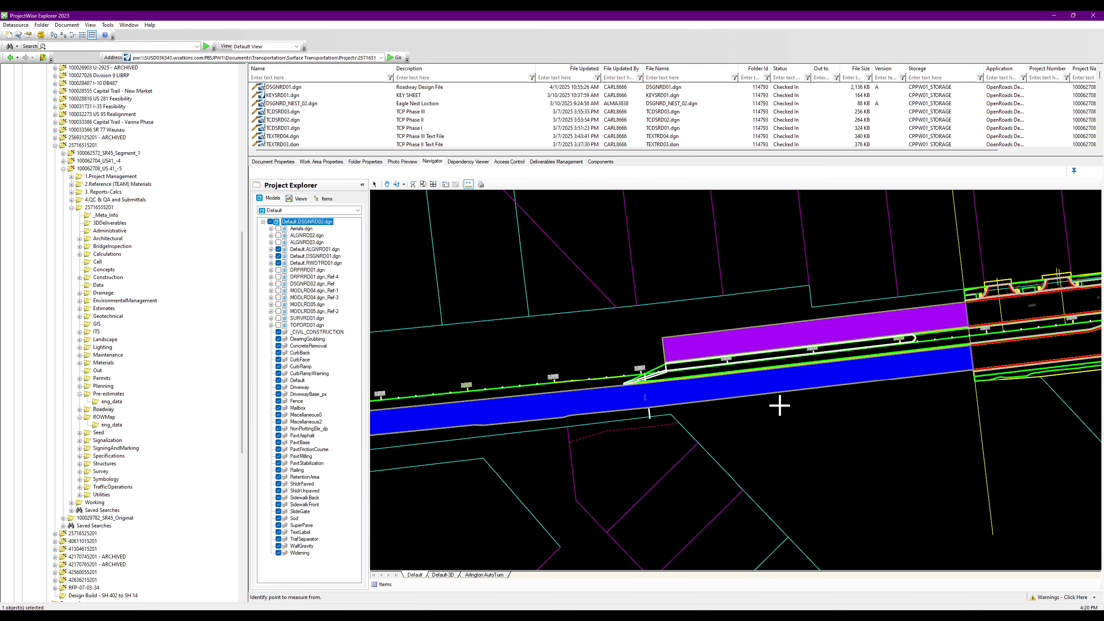
{"action": "scroll", "coordinate": [774, 405], "scroll_direction": "up", "scroll_amount": 2}
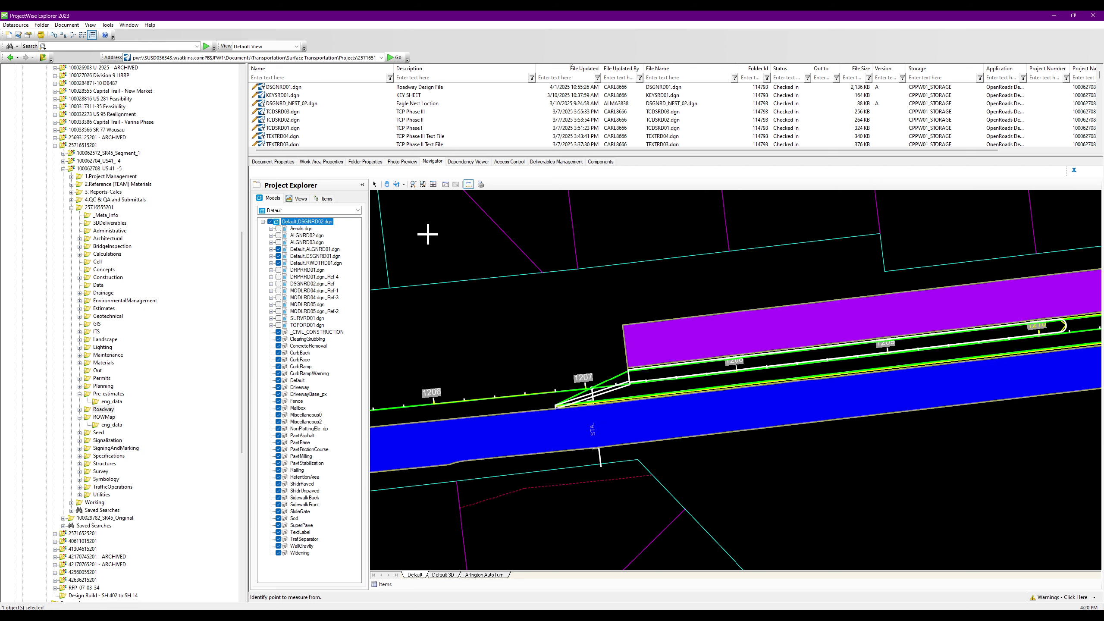
{"action": "left_click", "coordinate": [481, 184]}
{"action": "left_click_drag", "start_coordinate": [76, 61], "coordinate": [379, 150]}
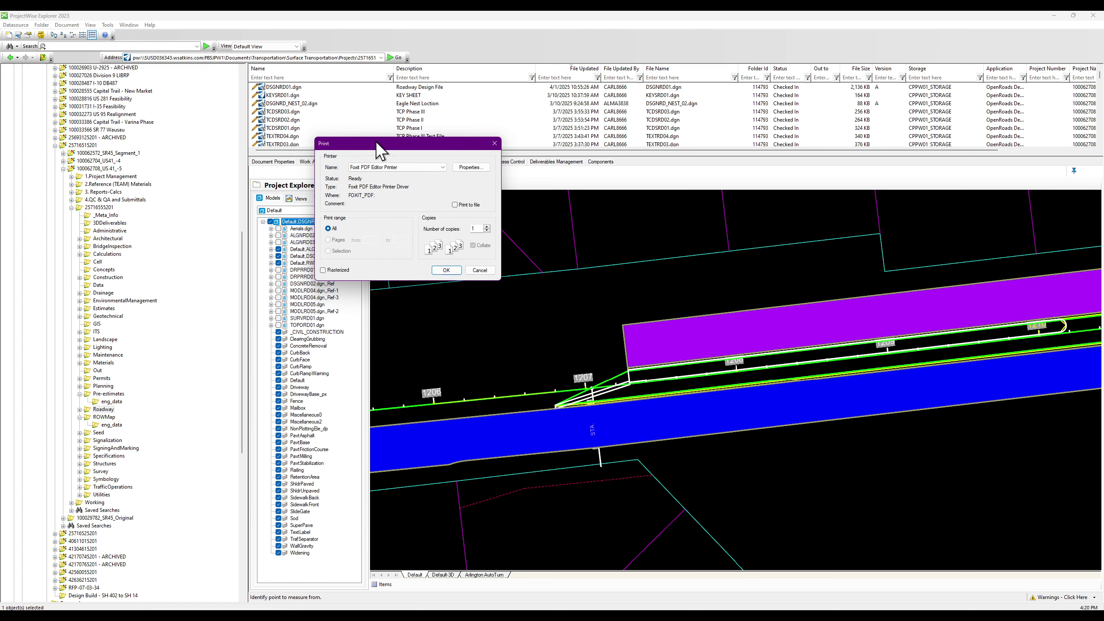
{"action": "left_click", "coordinate": [447, 270]}
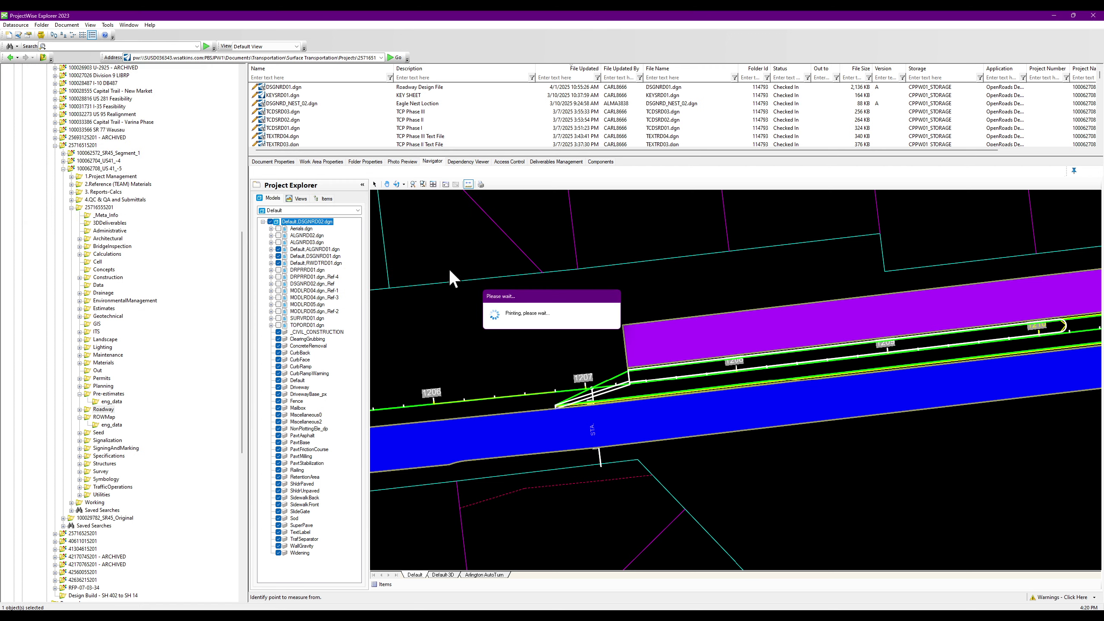
{"action": "left_click", "coordinate": [56, 183]}
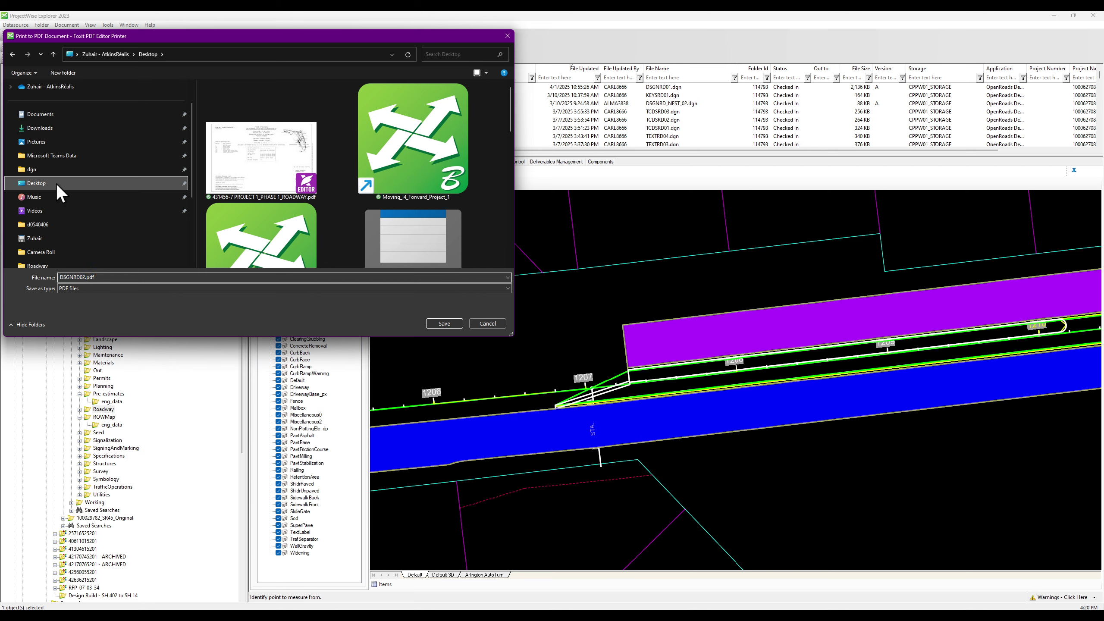
{"action": "left_click", "coordinate": [431, 325]}
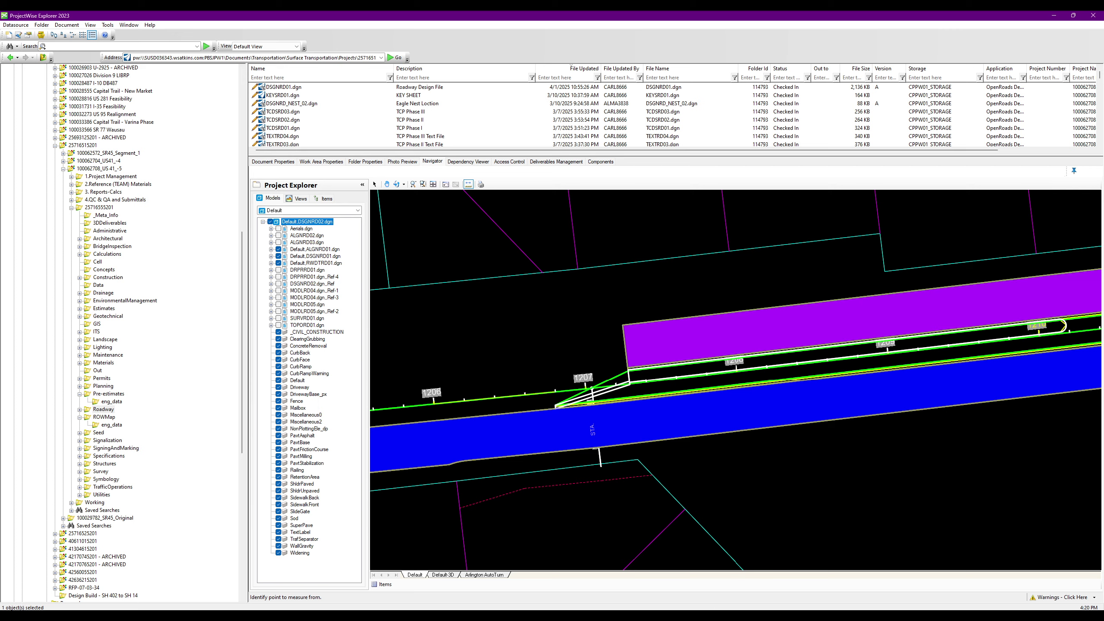
Examine the printed DSGNRD02.pdf in Foxit PDF Editor up close around station 1207, then return to ProjectWise Explorer
{"action": "scroll", "coordinate": [338, 195], "scroll_direction": "down", "scroll_amount": 2}
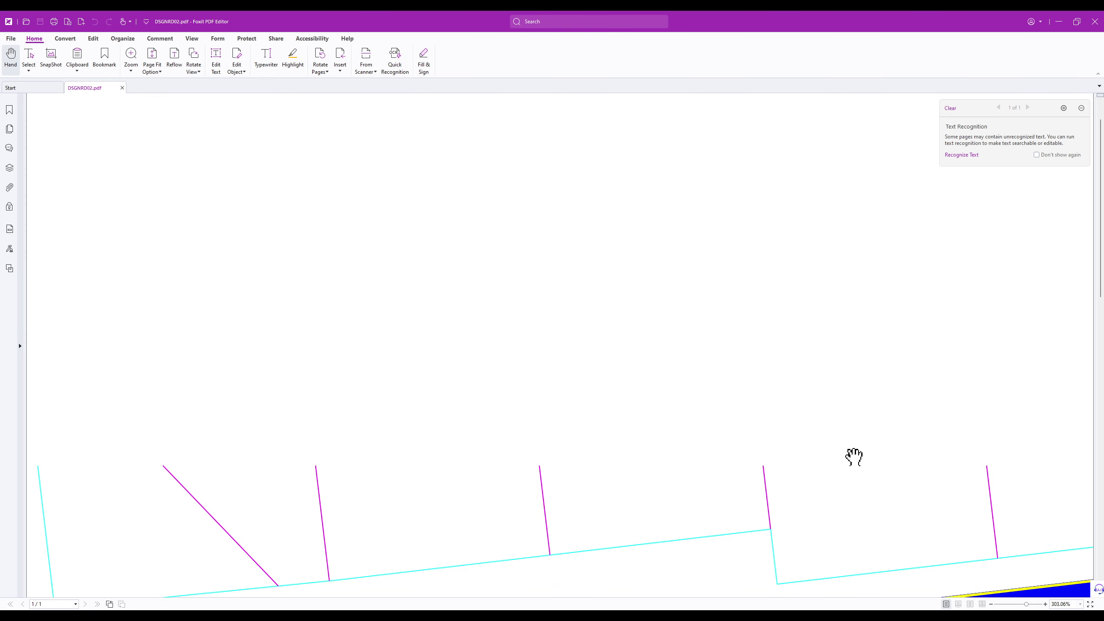
{"action": "left_click", "coordinate": [1008, 606]}
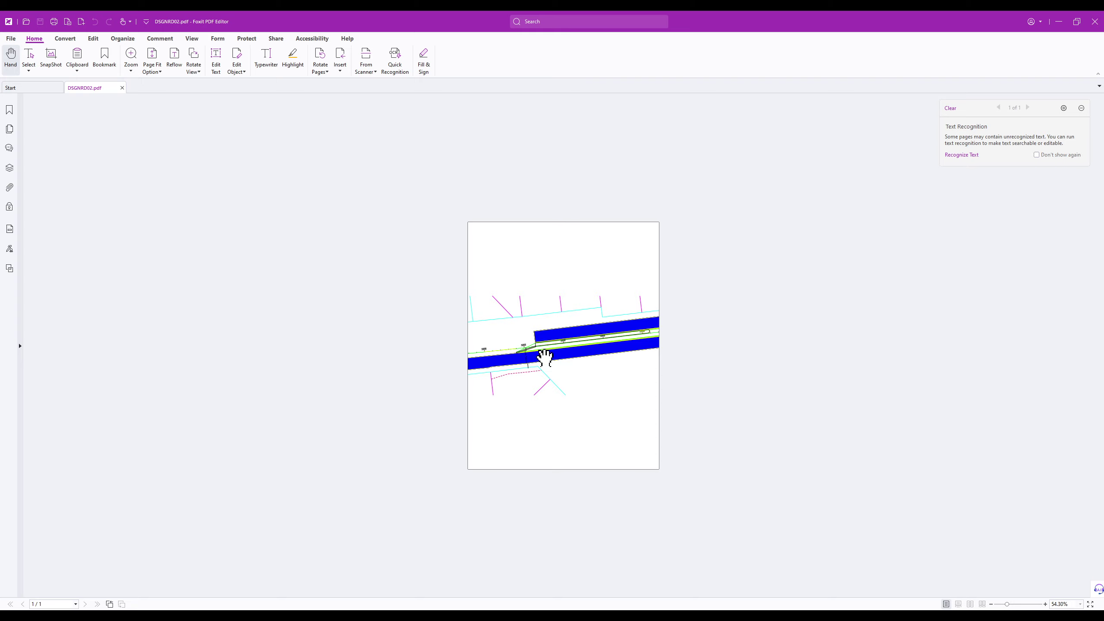
{"action": "scroll", "coordinate": [500, 355], "scroll_direction": "up", "scroll_amount": 3}
{"action": "scroll", "coordinate": [475, 348], "scroll_direction": "up", "scroll_amount": 5}
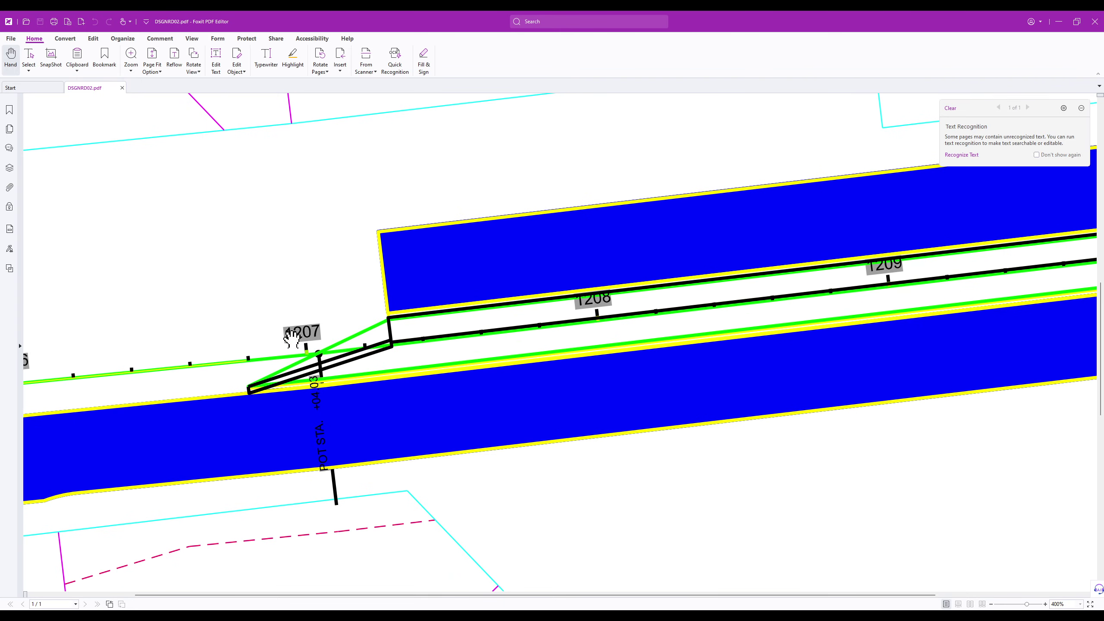
{"action": "scroll", "coordinate": [530, 361], "scroll_direction": "down", "scroll_amount": 1}
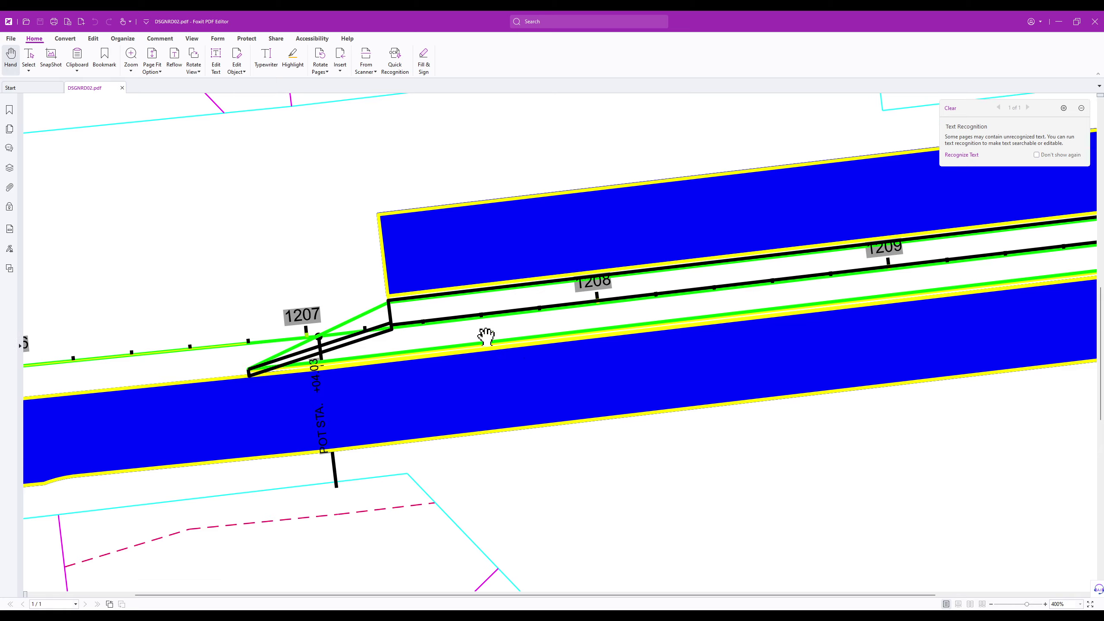
{"action": "scroll", "coordinate": [434, 348], "scroll_direction": "down", "scroll_amount": 2}
{"action": "scroll", "coordinate": [426, 359], "scroll_direction": "down", "scroll_amount": 2}
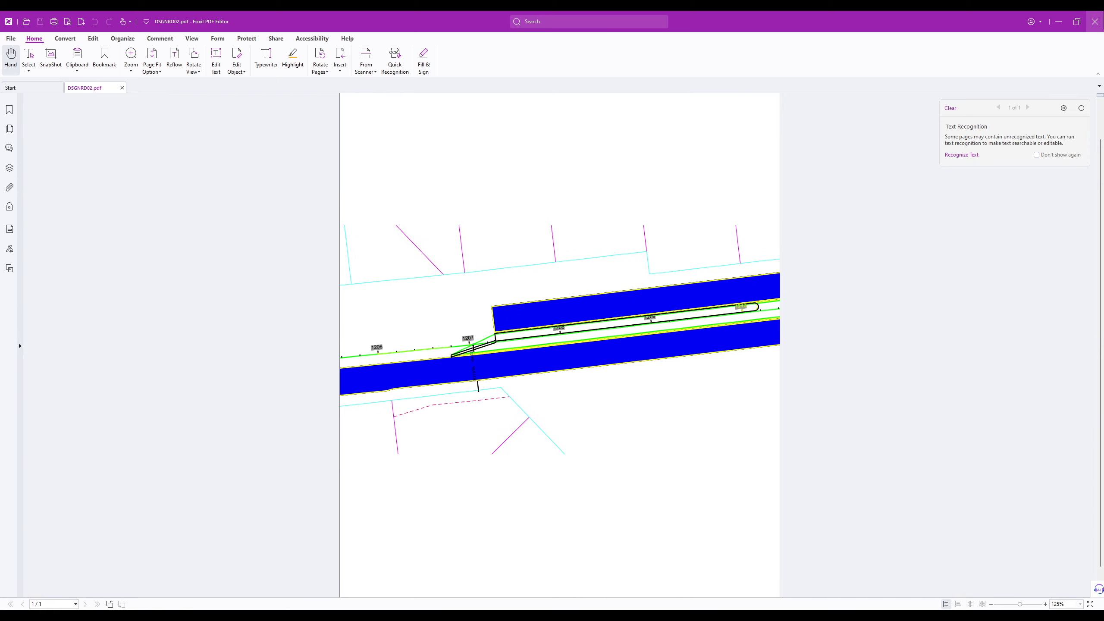
{"action": "left_click", "coordinate": [1058, 21]}
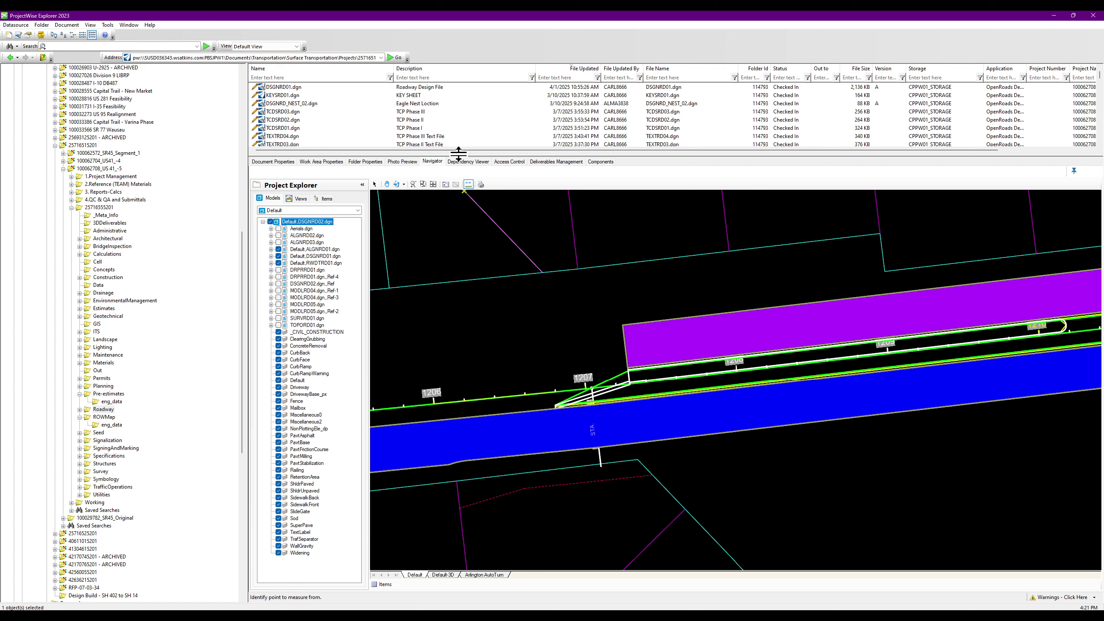
Give the document list more height and preview the Proposed Mainline drawing MODLRD04.dgn
{"action": "left_click_drag", "start_coordinate": [459, 153], "coordinate": [459, 303]}
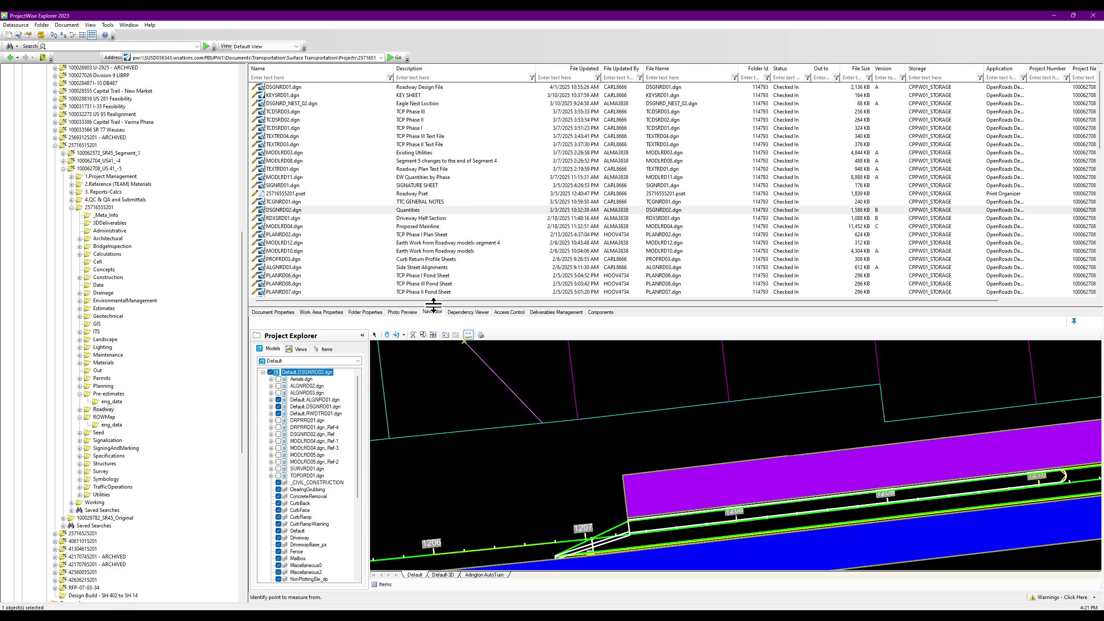
{"action": "scroll", "coordinate": [509, 437], "scroll_direction": "down", "scroll_amount": 3}
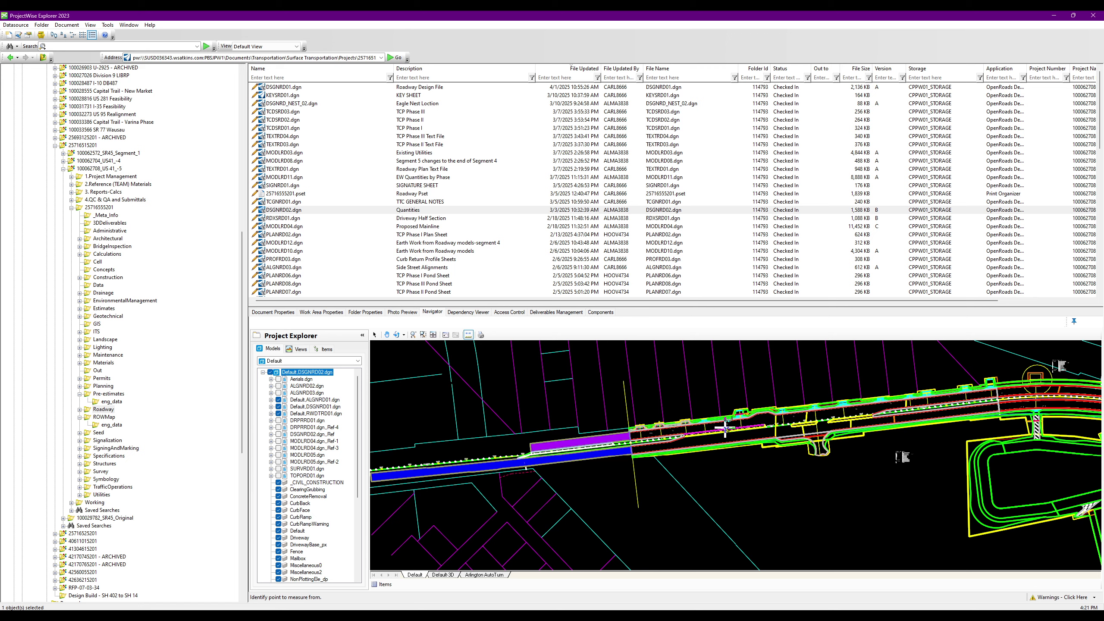
{"action": "mouse_move", "coordinate": [717, 421]}
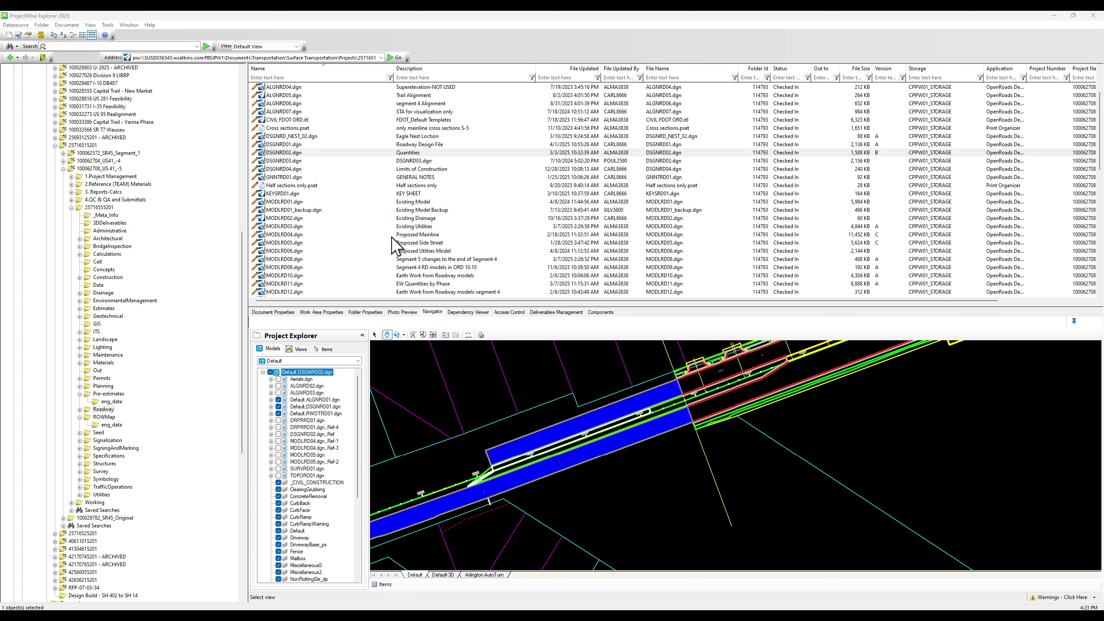
{"action": "left_click", "coordinate": [426, 236]}
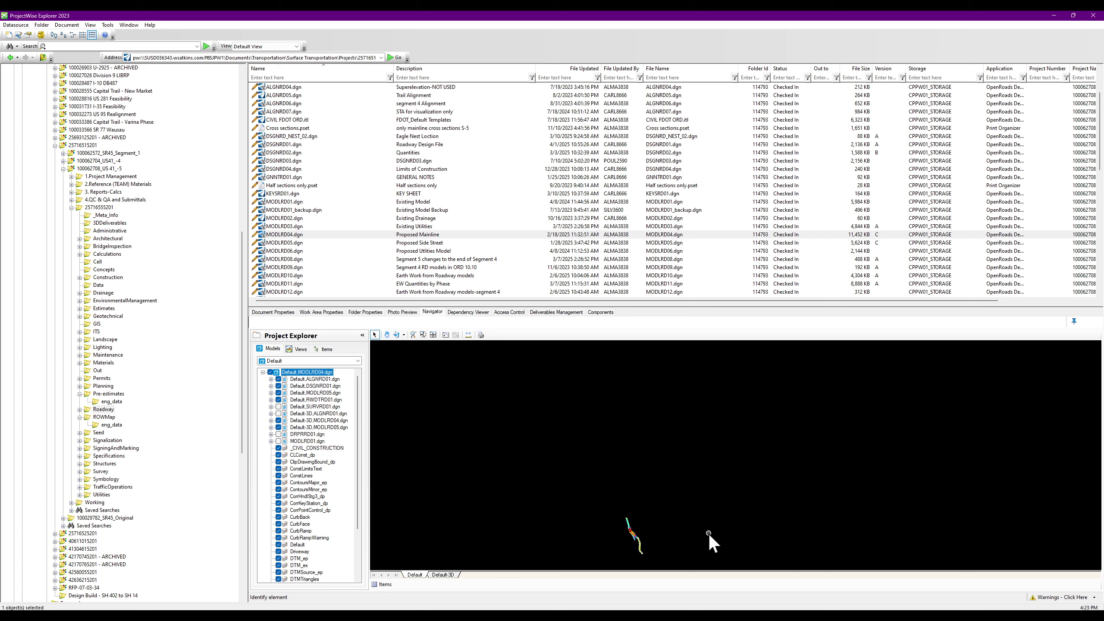
Turn off the ALGNRD01, DSGNRD01, MODLRD05, RWDTRD01, Default-3D MODLRD04 and Default-3D MODLRD05 references in the Default model
{"action": "scroll", "coordinate": [632, 538], "scroll_direction": "up", "scroll_amount": 3}
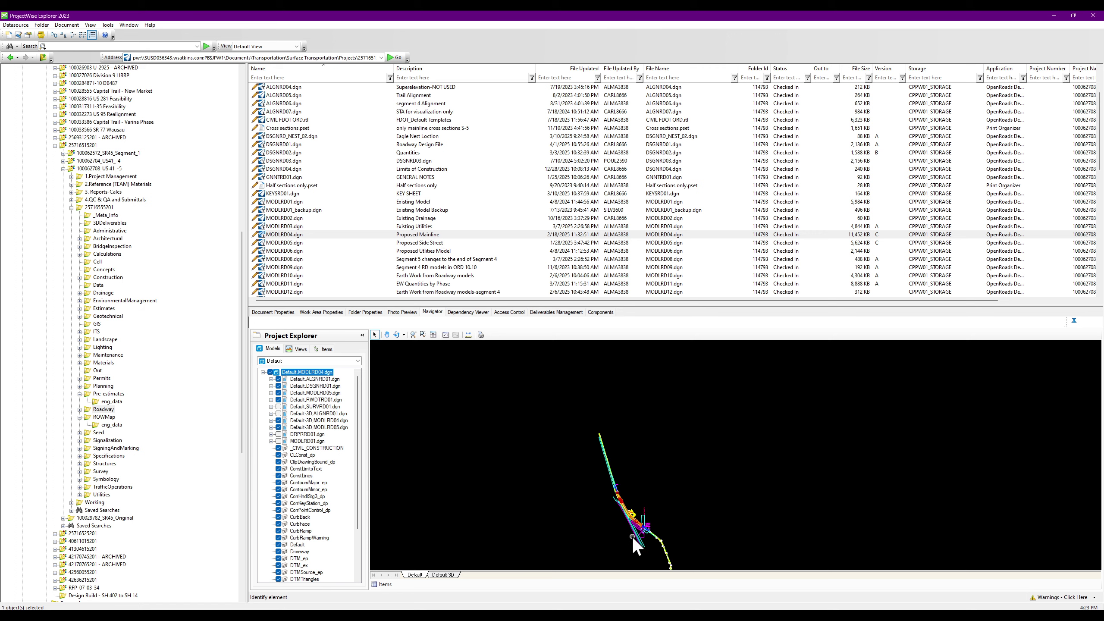
{"action": "left_click", "coordinate": [279, 427]}
{"action": "left_click", "coordinate": [278, 421]}
{"action": "left_click", "coordinate": [278, 400]}
{"action": "left_click", "coordinate": [279, 393]}
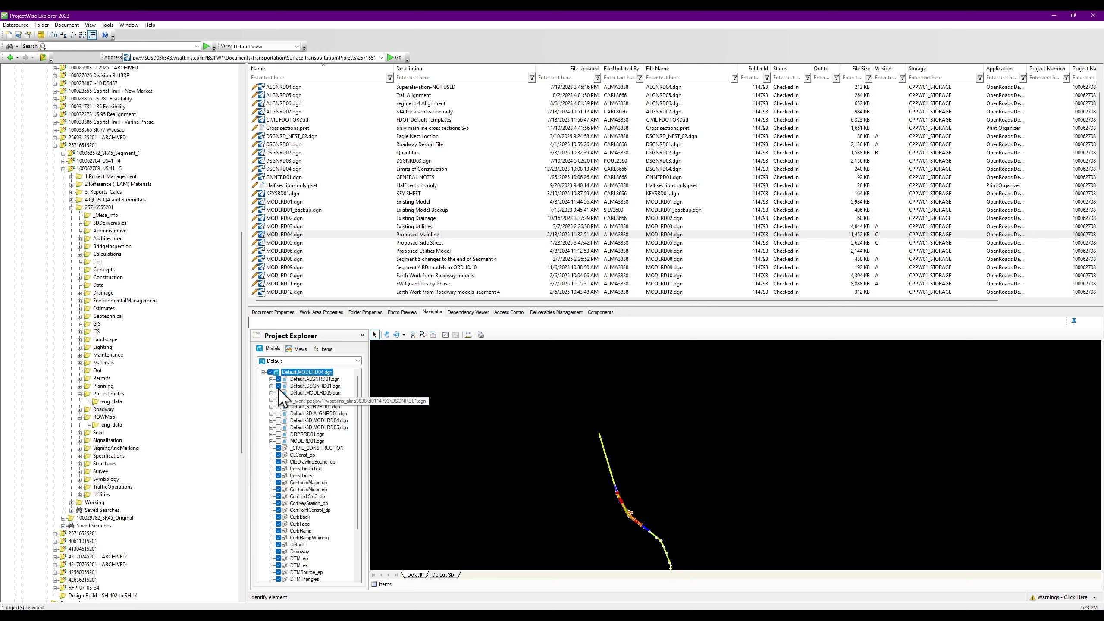
{"action": "left_click", "coordinate": [278, 386]}
{"action": "left_click", "coordinate": [278, 379]}
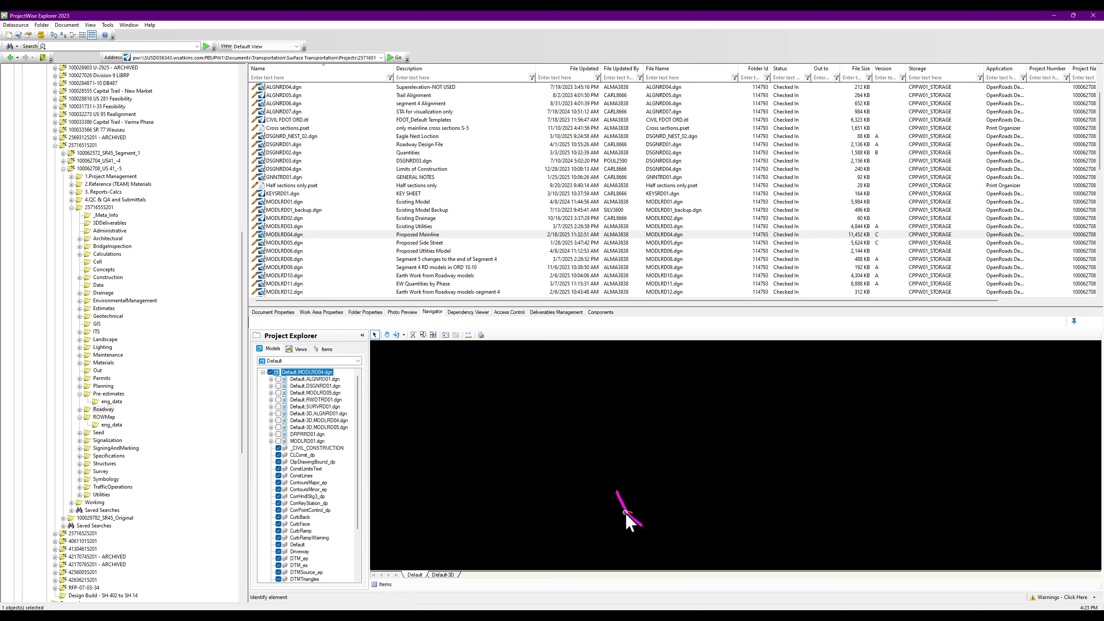
Examine the remaining mainline linework up close and rotate the plan view of the road corridor
{"action": "scroll", "coordinate": [626, 515], "scroll_direction": "up", "scroll_amount": 3}
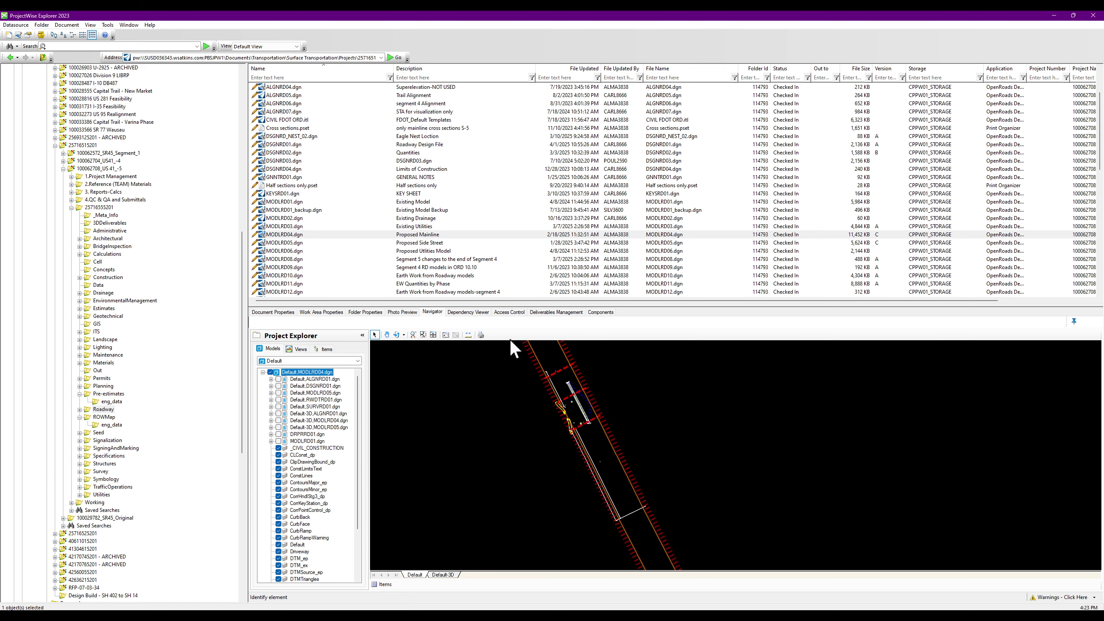
{"action": "left_click", "coordinate": [395, 336]}
{"action": "left_click", "coordinate": [511, 452]}
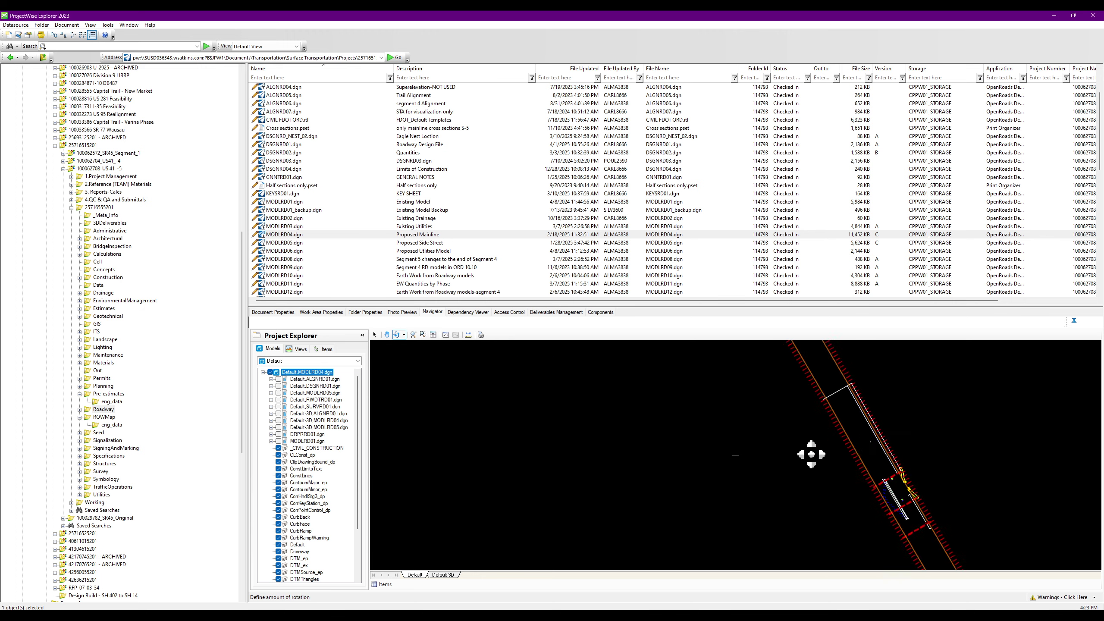
{"action": "right_click", "coordinate": [558, 522]}
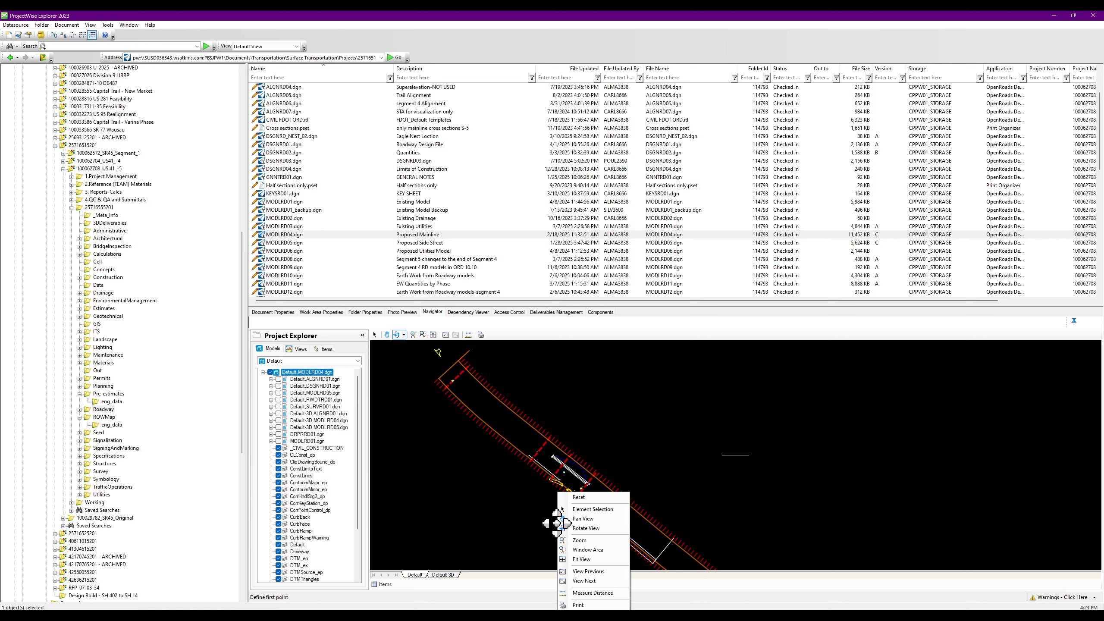
{"action": "key", "text": "Escape"}
{"action": "left_click", "coordinate": [541, 528]}
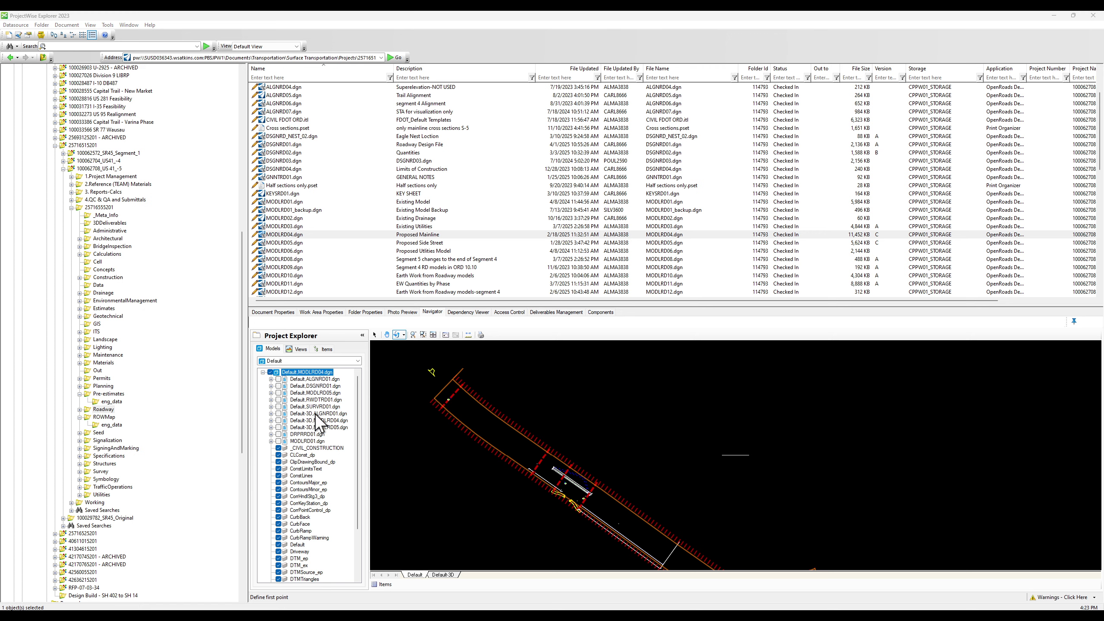
Switch to the Default-3D model and turn off its Default-3D ALGNRD01 and SURVRD01 references
{"action": "left_click", "coordinate": [446, 575]}
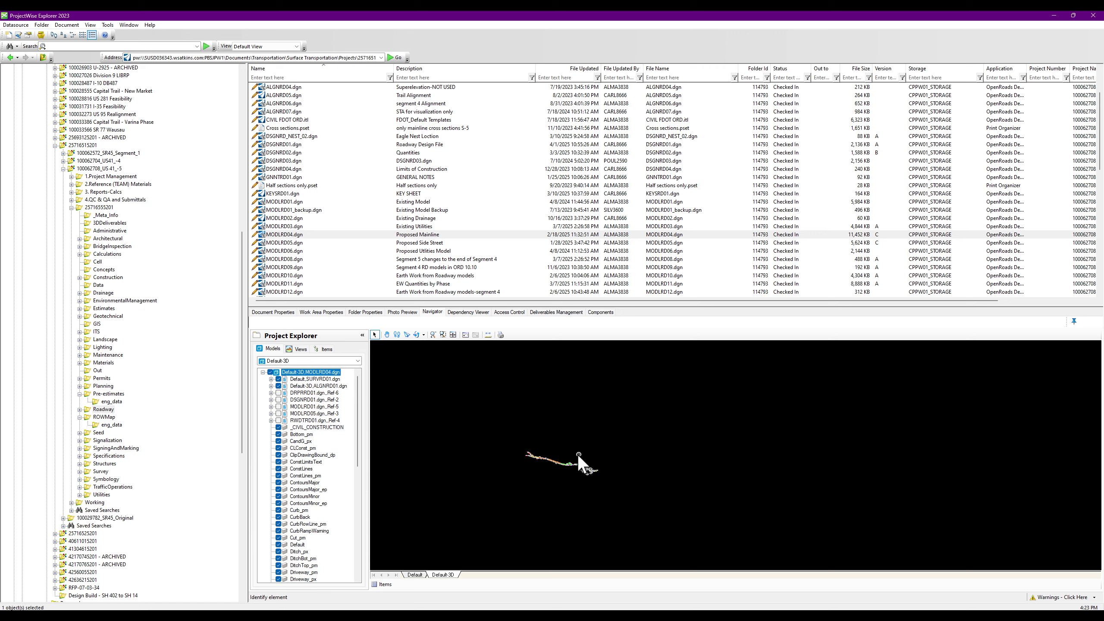
{"action": "left_click", "coordinate": [417, 334]}
{"action": "left_click_drag", "start_coordinate": [456, 444], "coordinate": [498, 517]}
{"action": "left_click", "coordinate": [279, 385]}
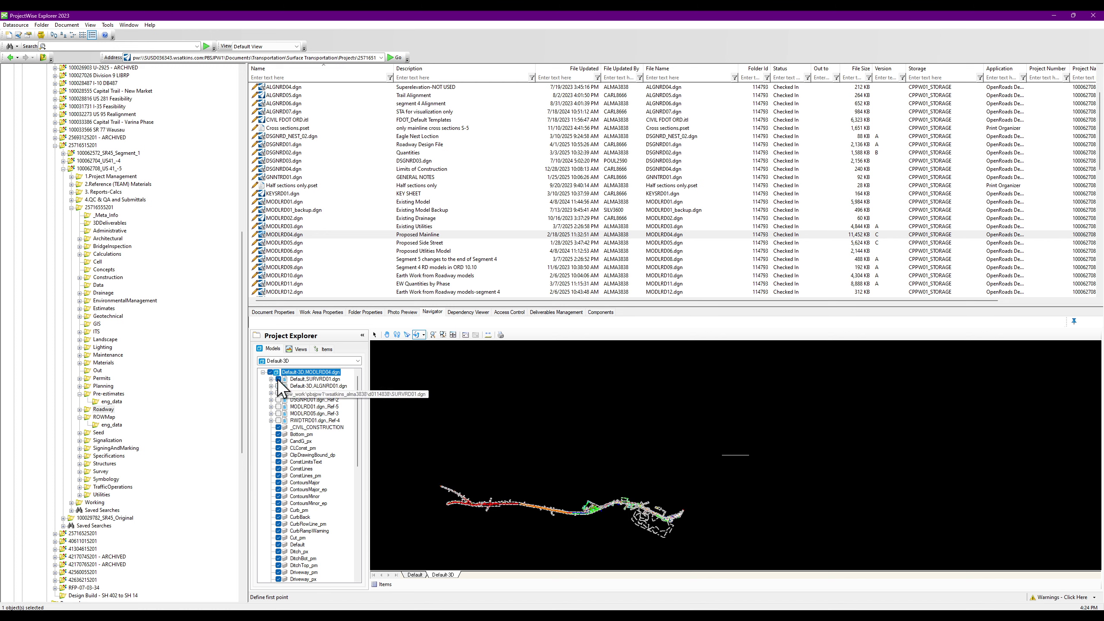
{"action": "left_click", "coordinate": [279, 379]}
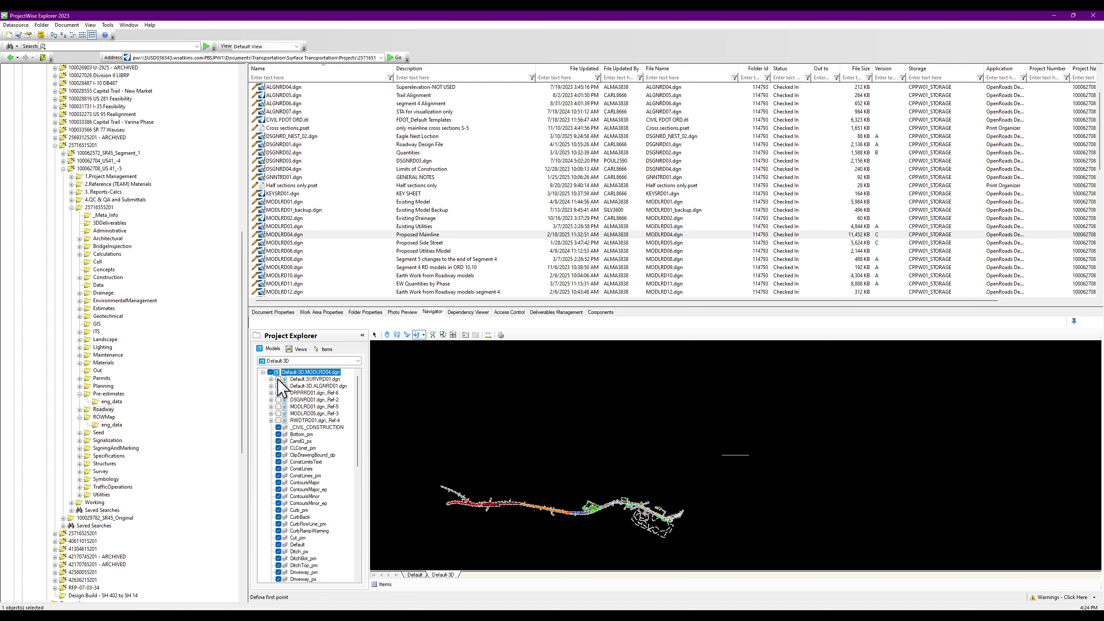
Fit the 3D mainline model in the view and examine its road surface up close from tilted angles
{"action": "left_click", "coordinate": [387, 334]}
{"action": "left_click_drag", "start_coordinate": [538, 482], "coordinate": [539, 438]}
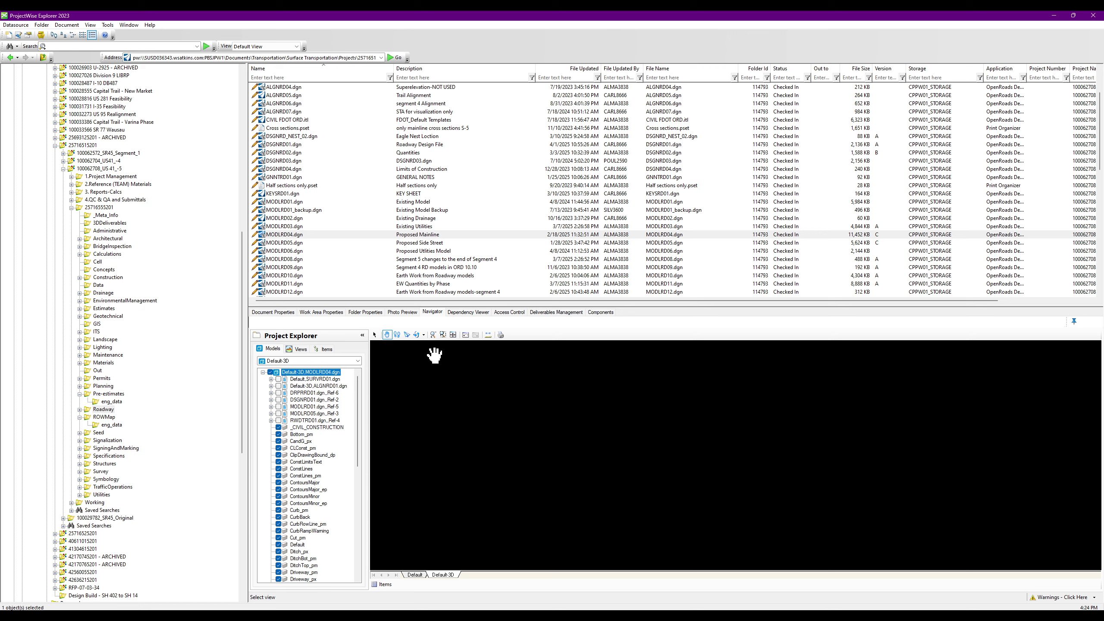
{"action": "left_click", "coordinate": [453, 335]}
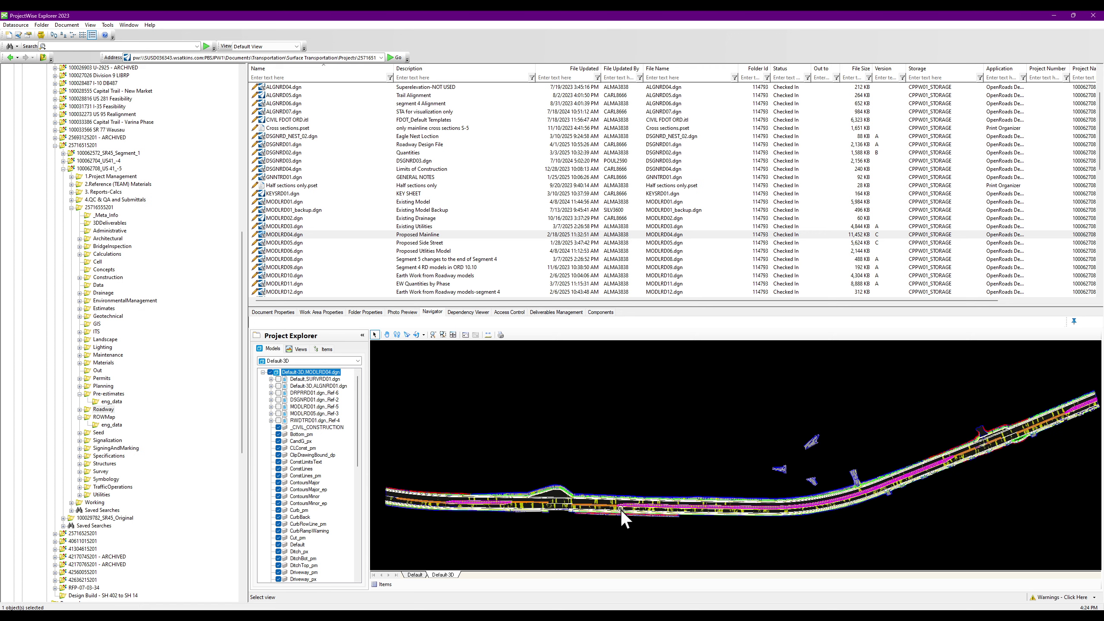
{"action": "scroll", "coordinate": [624, 517], "scroll_direction": "up", "scroll_amount": 3}
{"action": "left_click", "coordinate": [416, 335]}
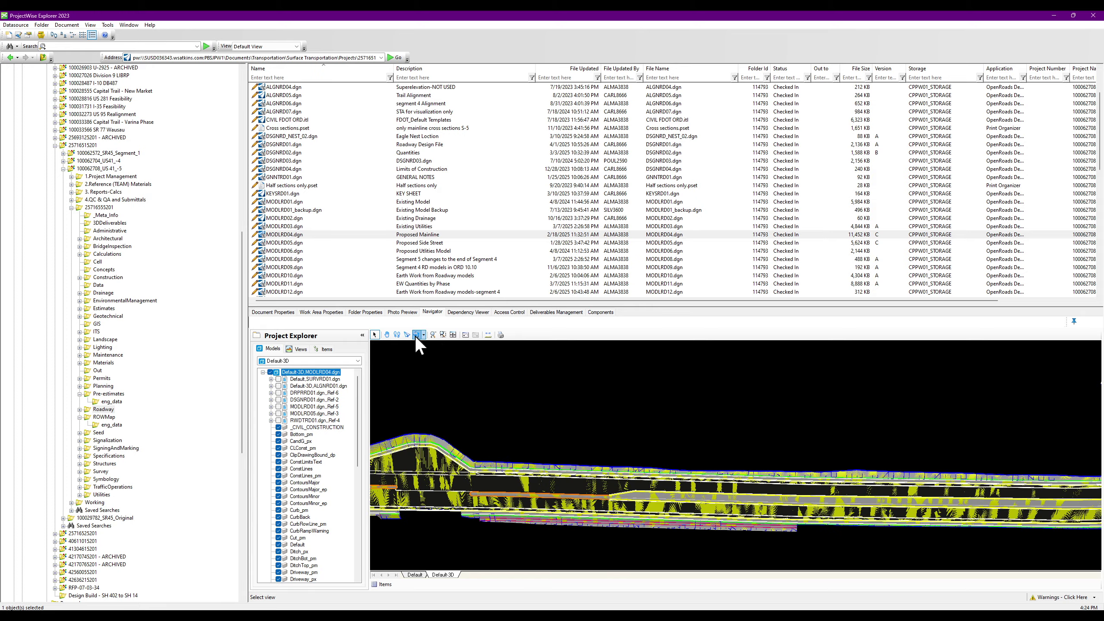
{"action": "left_click", "coordinate": [535, 482]}
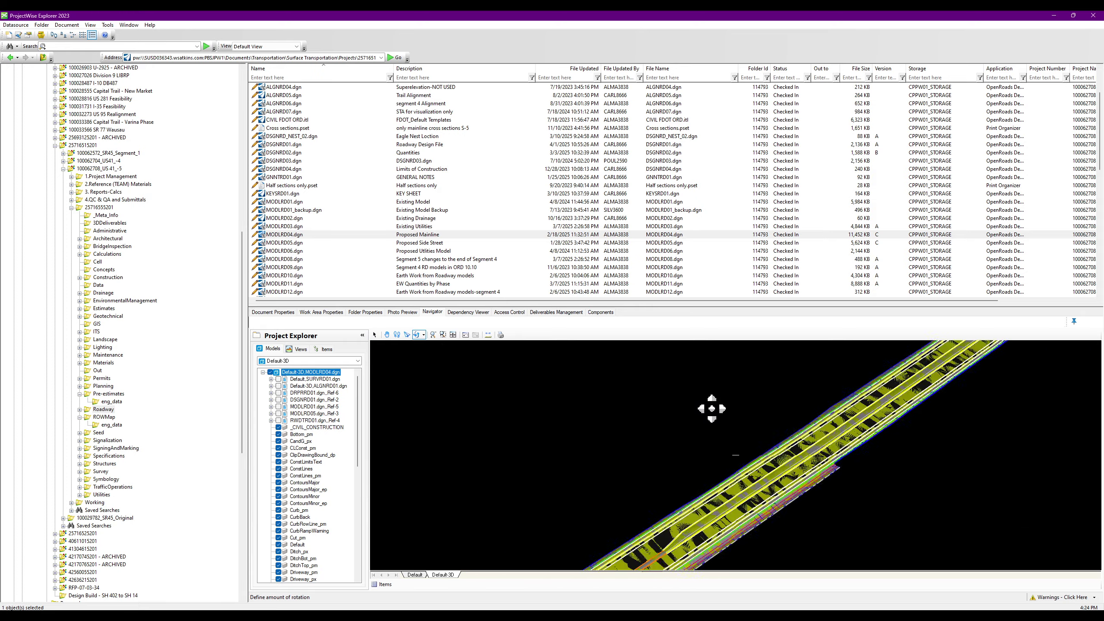
{"action": "left_click", "coordinate": [761, 398]}
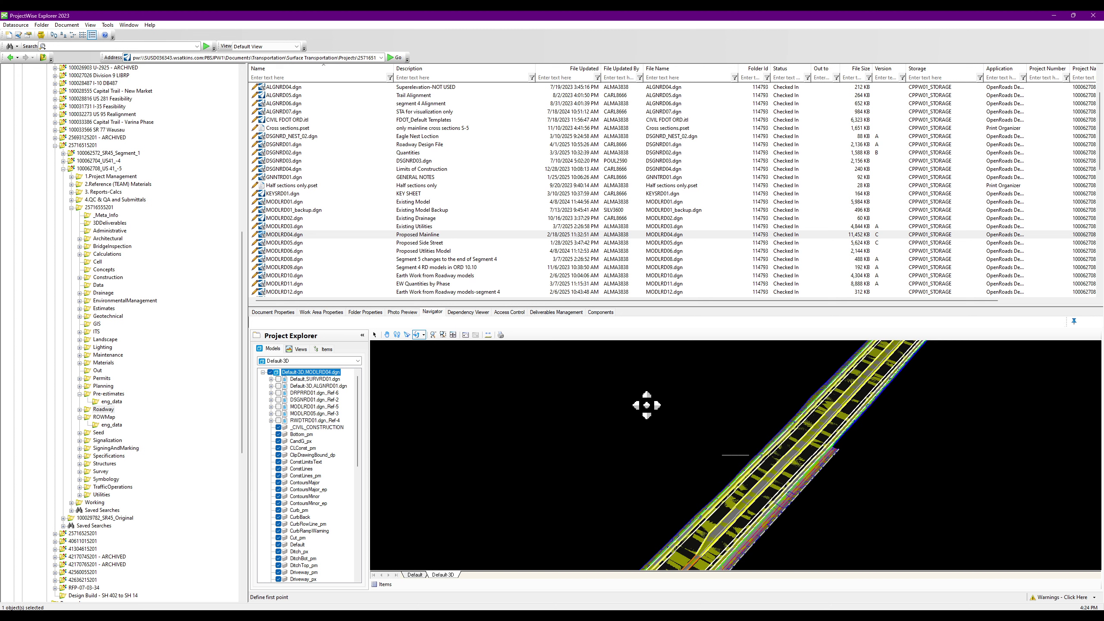
{"action": "left_click", "coordinate": [387, 334]}
{"action": "scroll", "coordinate": [833, 483], "scroll_direction": "up", "scroll_amount": 3}
{"action": "scroll", "coordinate": [751, 451], "scroll_direction": "up", "scroll_amount": 3}
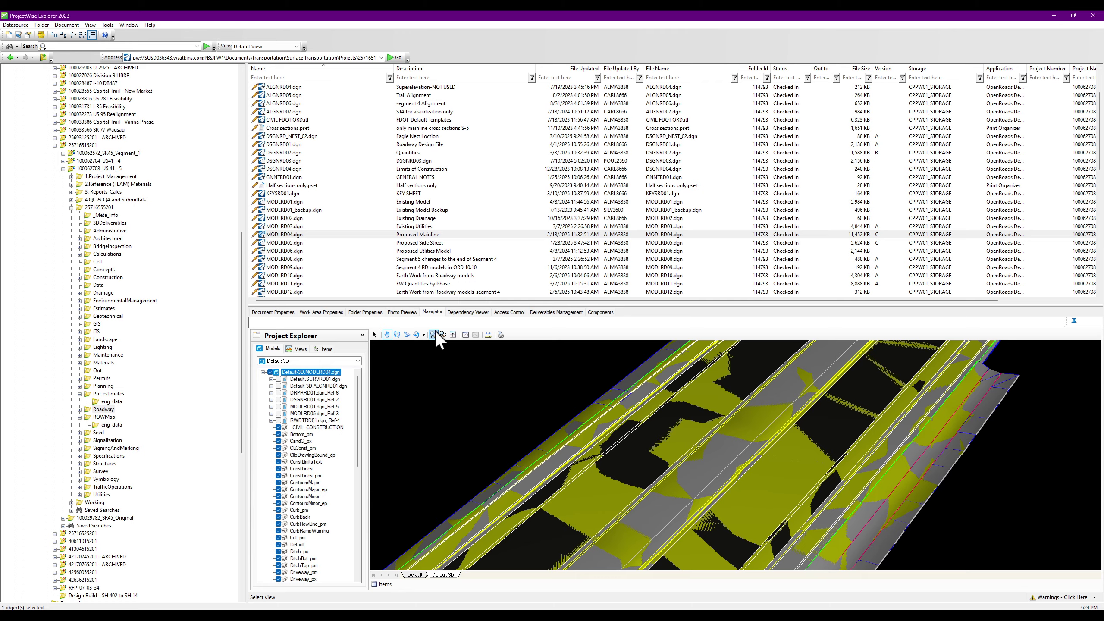
{"action": "left_click", "coordinate": [416, 335]}
{"action": "left_click", "coordinate": [735, 454]}
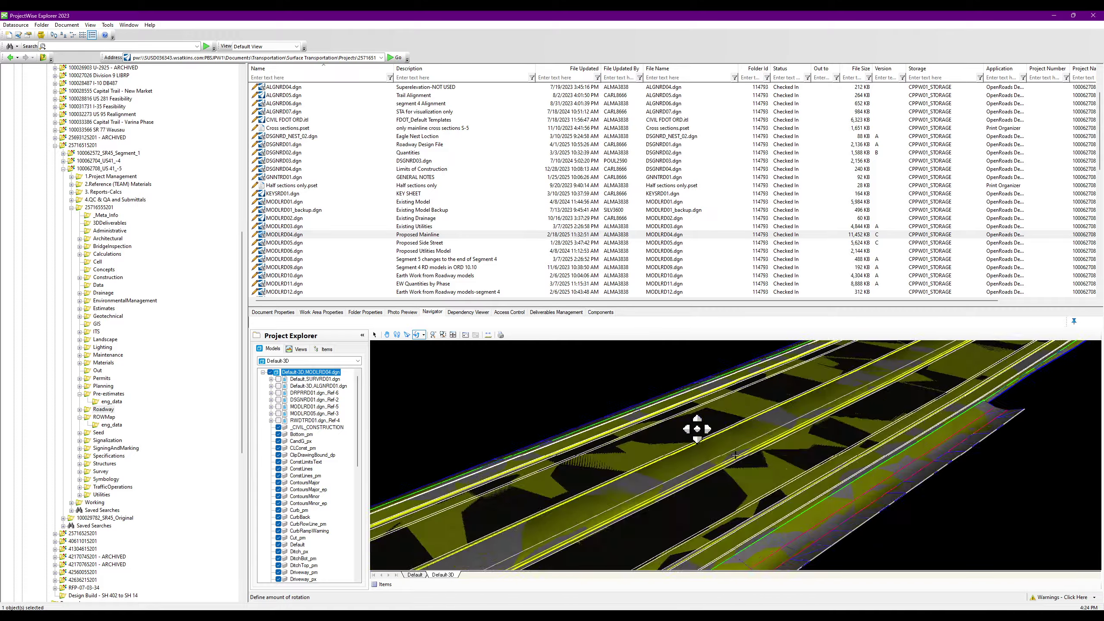
{"action": "left_click", "coordinate": [682, 453]}
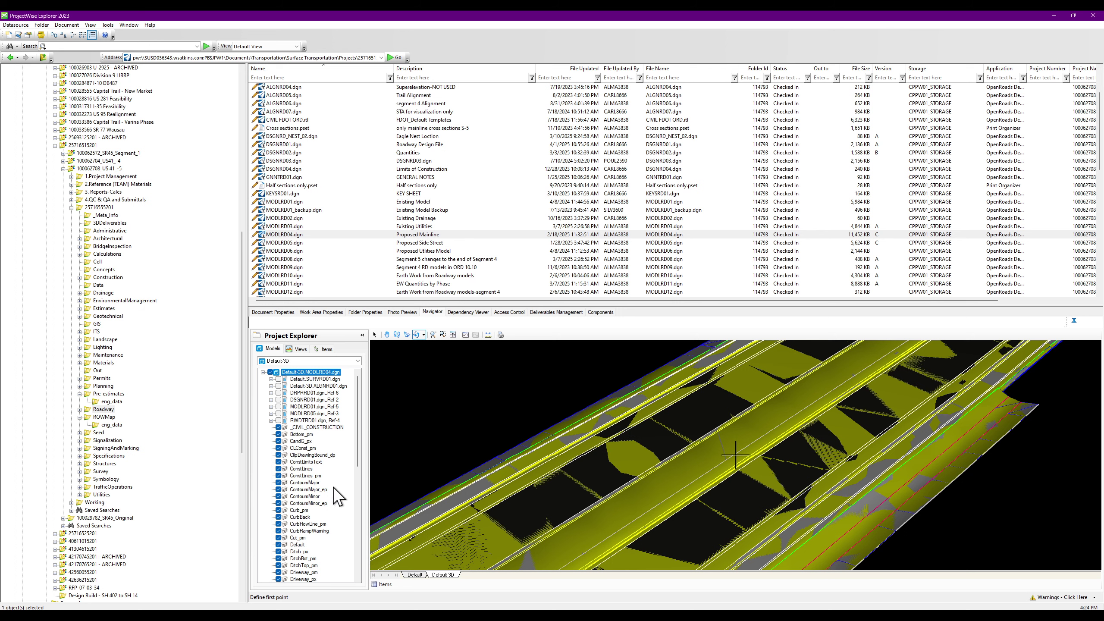
Look through the level list of the Default-3D model and turn off the DTMTopMesh_px level
{"action": "left_click_drag", "start_coordinate": [359, 439], "coordinate": [355, 508]}
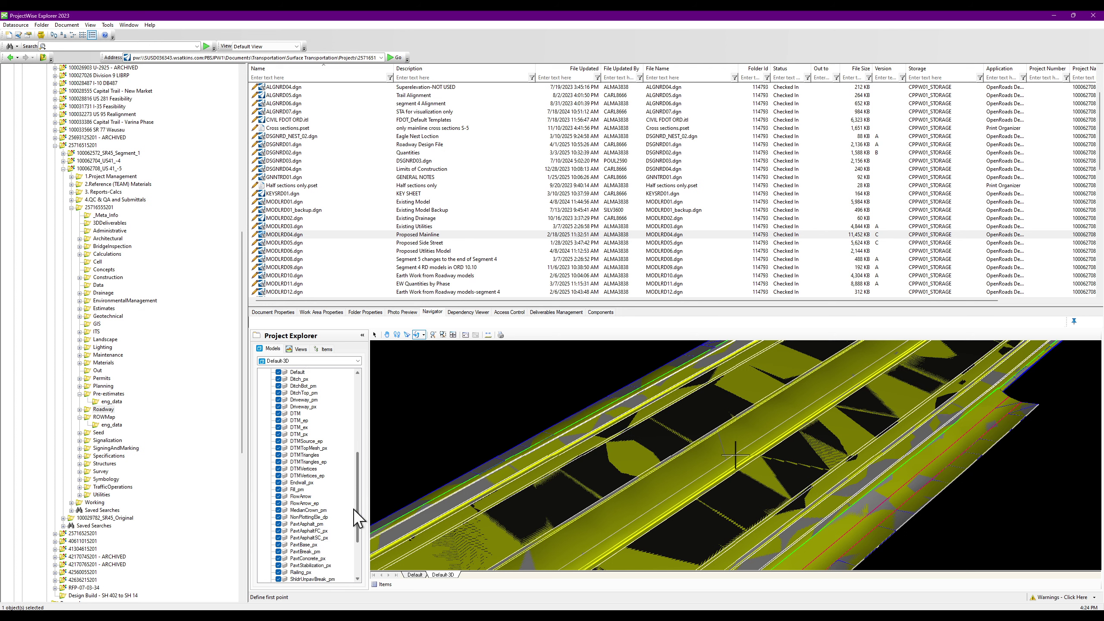
{"action": "scroll", "coordinate": [299, 416], "scroll_direction": "up", "scroll_amount": 6}
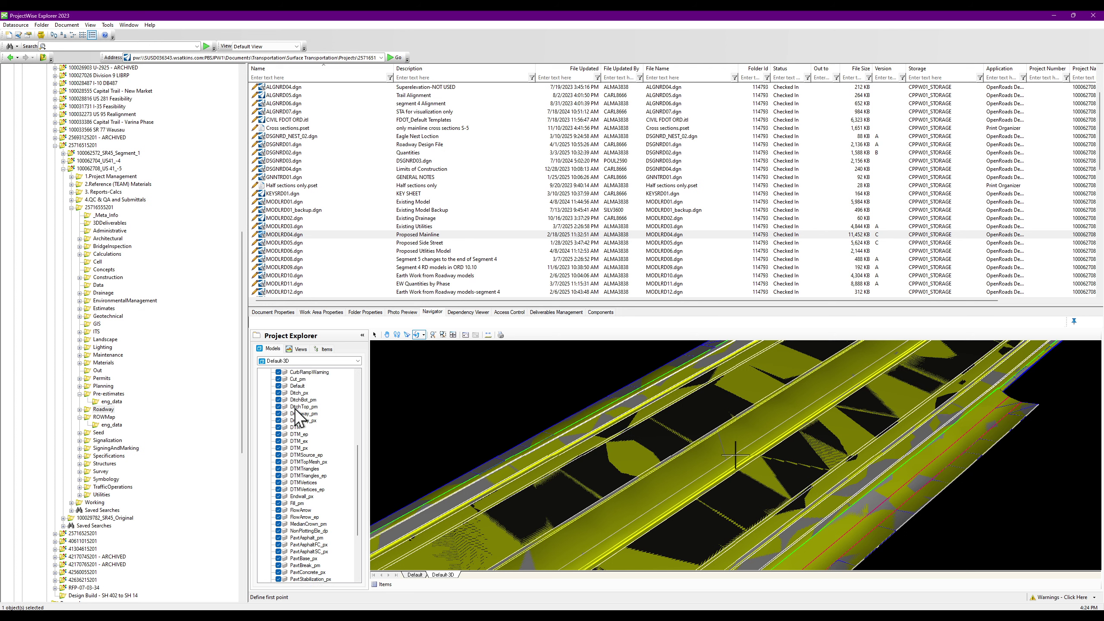
{"action": "scroll", "coordinate": [311, 425], "scroll_direction": "up", "scroll_amount": 2}
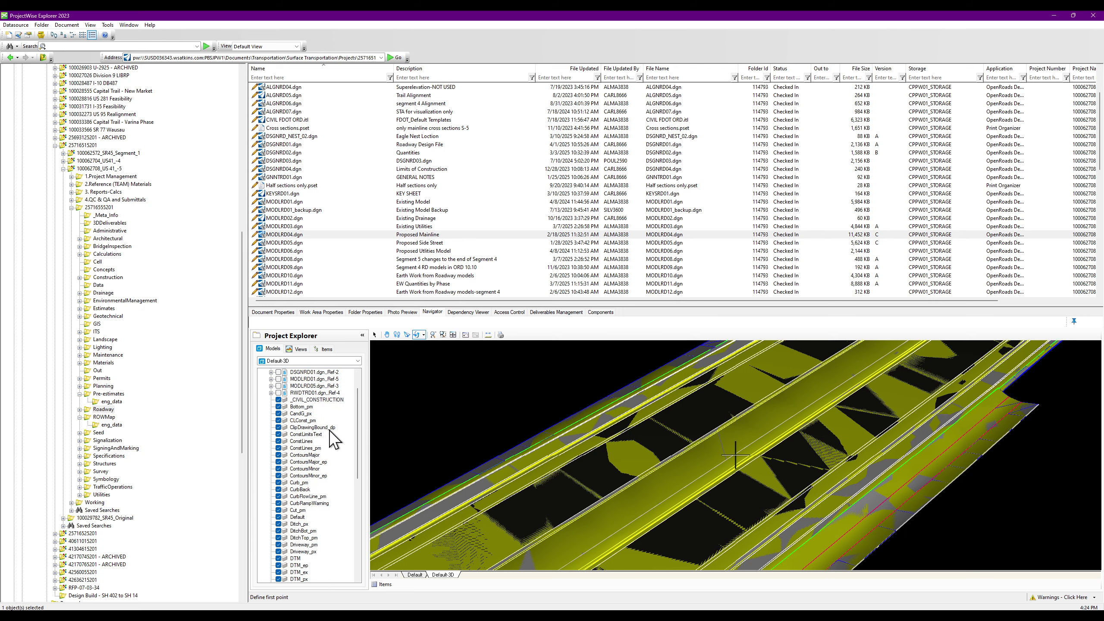
{"action": "scroll", "coordinate": [327, 482], "scroll_direction": "down", "scroll_amount": 6}
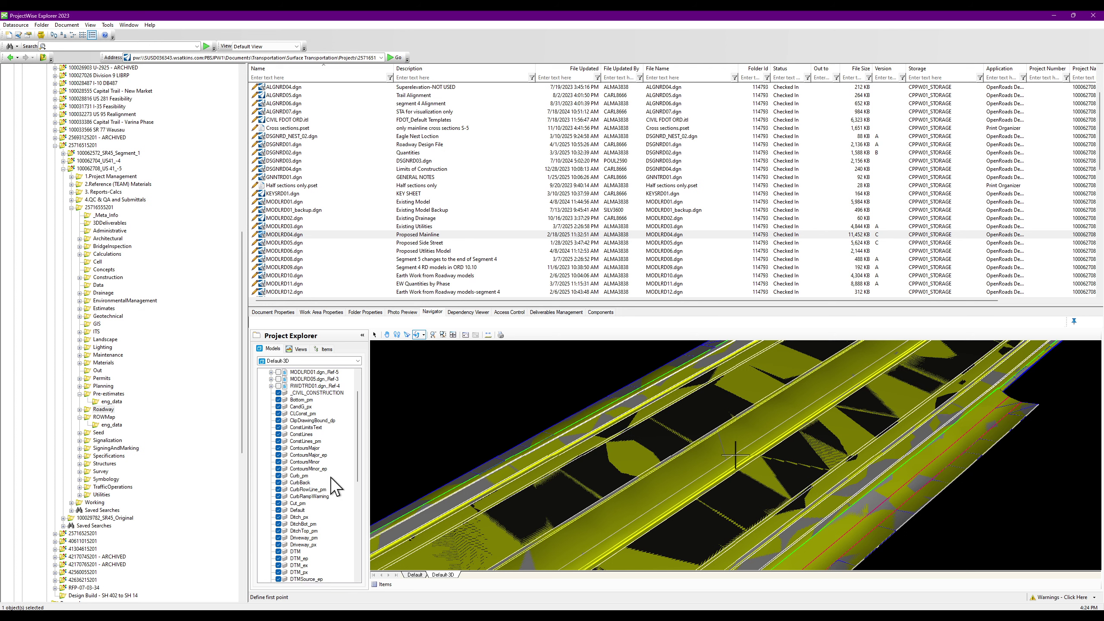
{"action": "scroll", "coordinate": [331, 482], "scroll_direction": "down", "scroll_amount": 5}
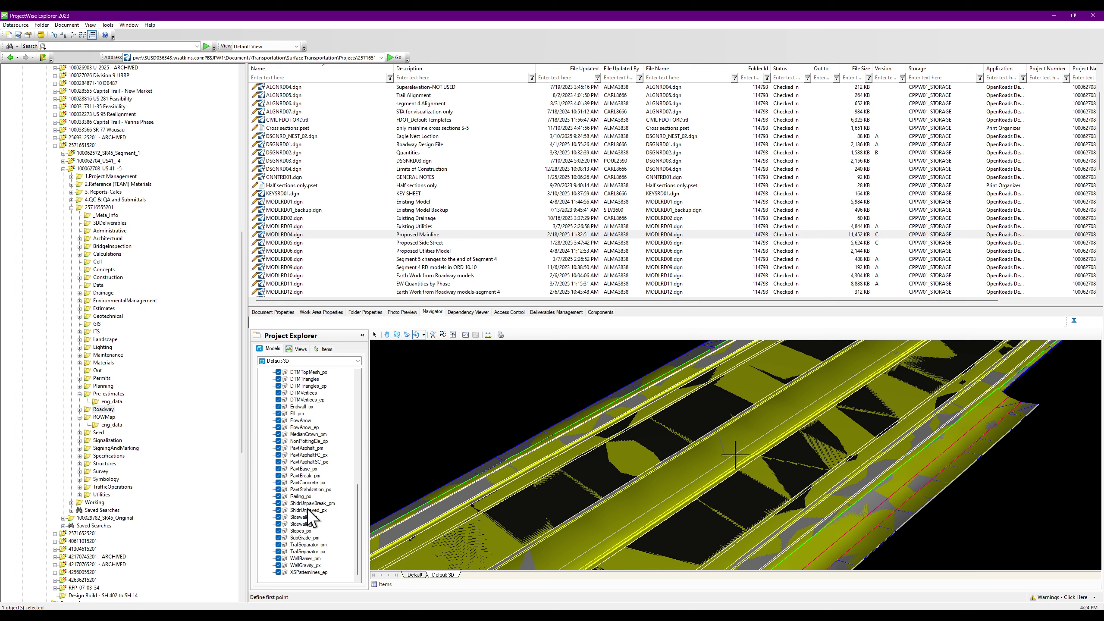
{"action": "scroll", "coordinate": [285, 516], "scroll_direction": "up", "scroll_amount": 3}
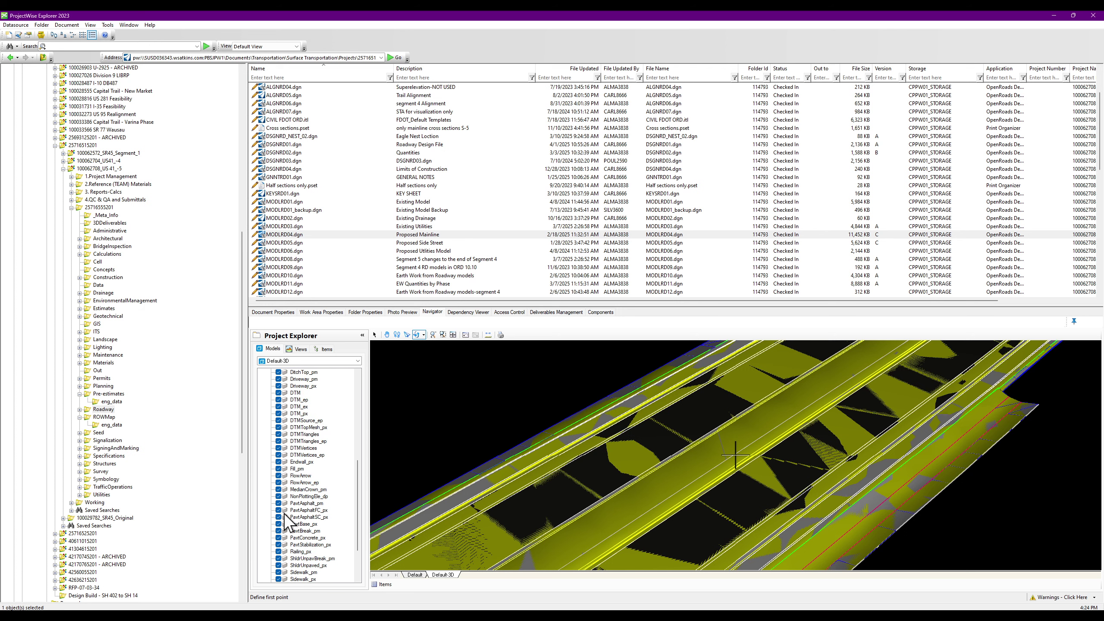
{"action": "left_click", "coordinate": [278, 427]}
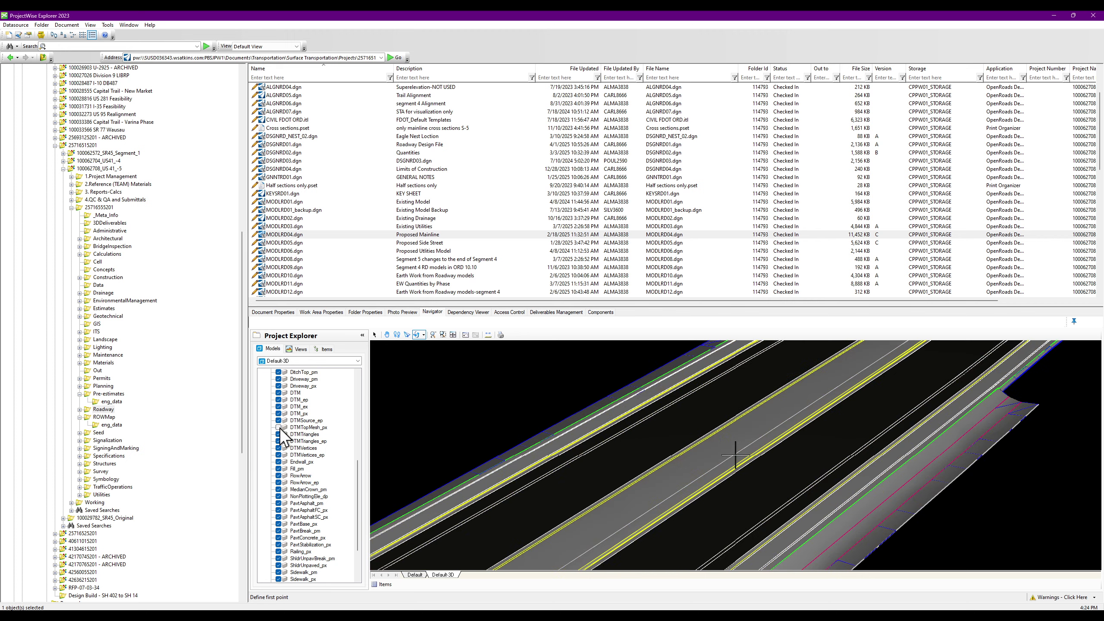
Rotate the 3D road and try to measure a distance from the pavement edge beside the median, then return to element selection
{"action": "left_click", "coordinate": [636, 478]}
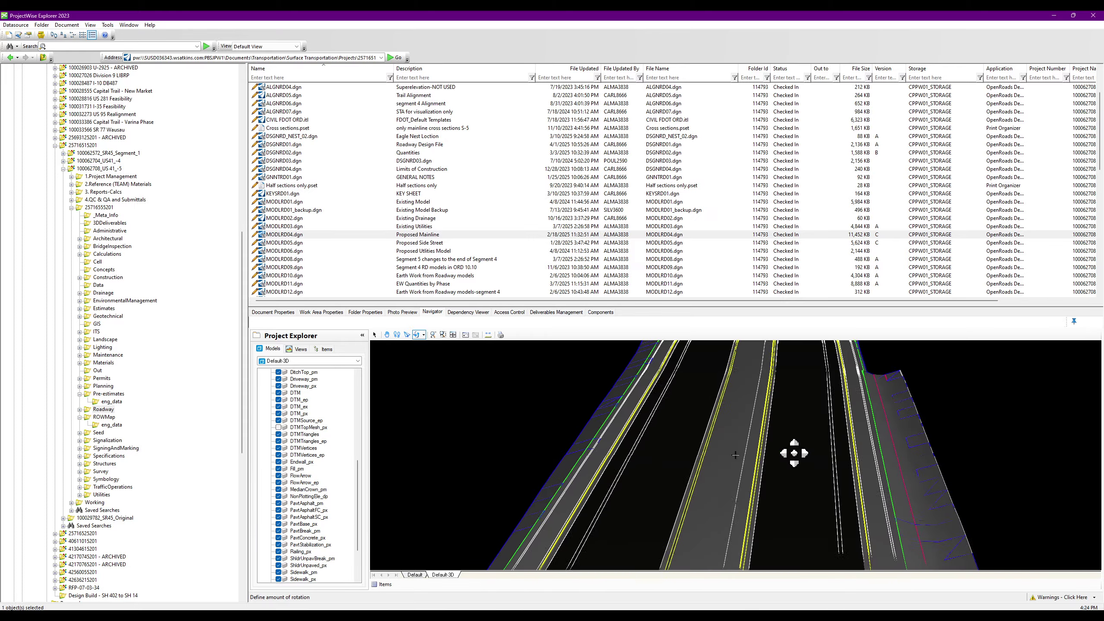
{"action": "left_click", "coordinate": [534, 513]}
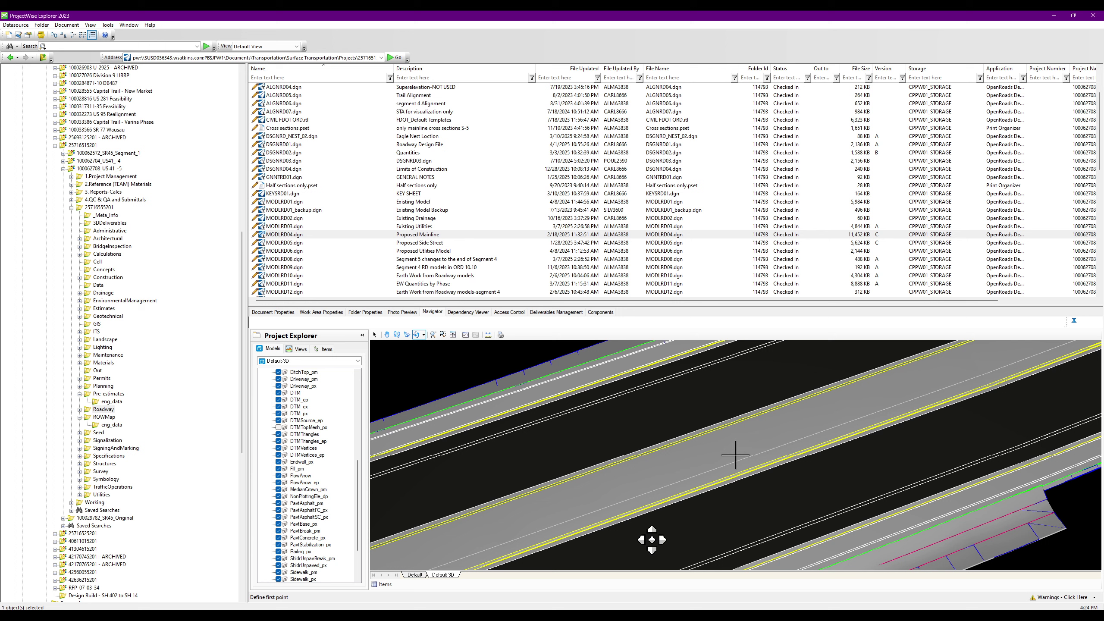
{"action": "left_click", "coordinate": [488, 335]}
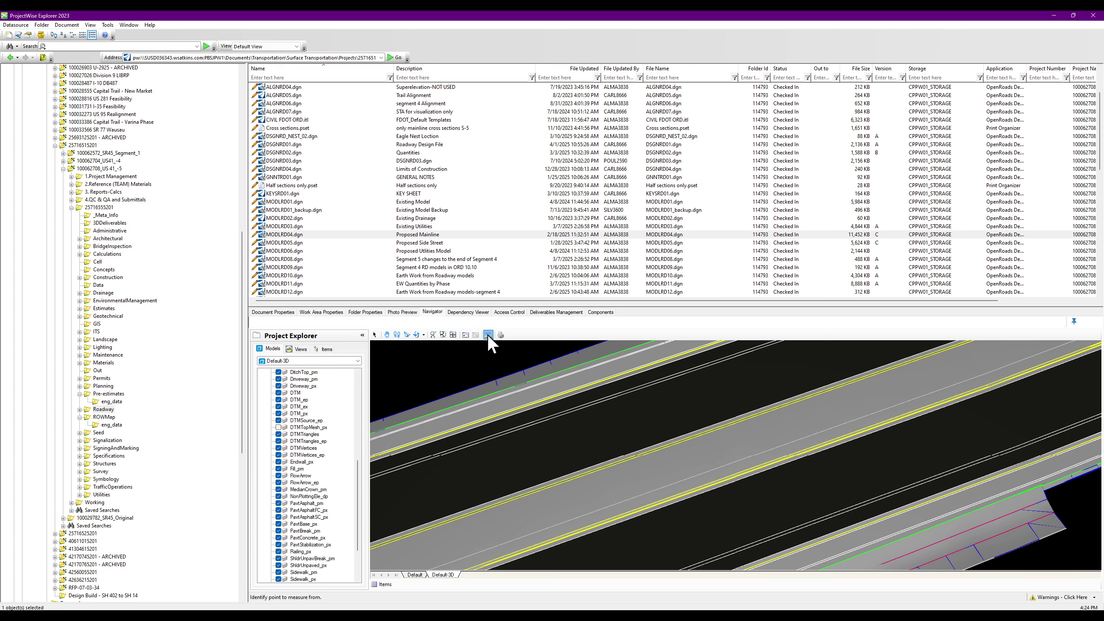
{"action": "scroll", "coordinate": [642, 448], "scroll_direction": "up", "scroll_amount": 2}
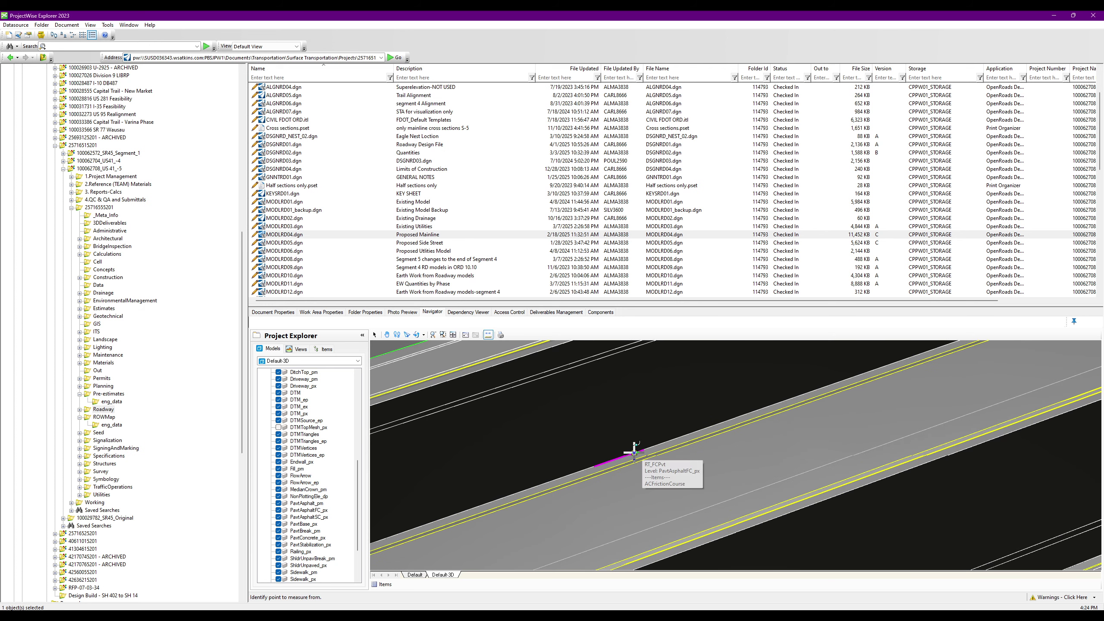
{"action": "left_click", "coordinate": [633, 448]}
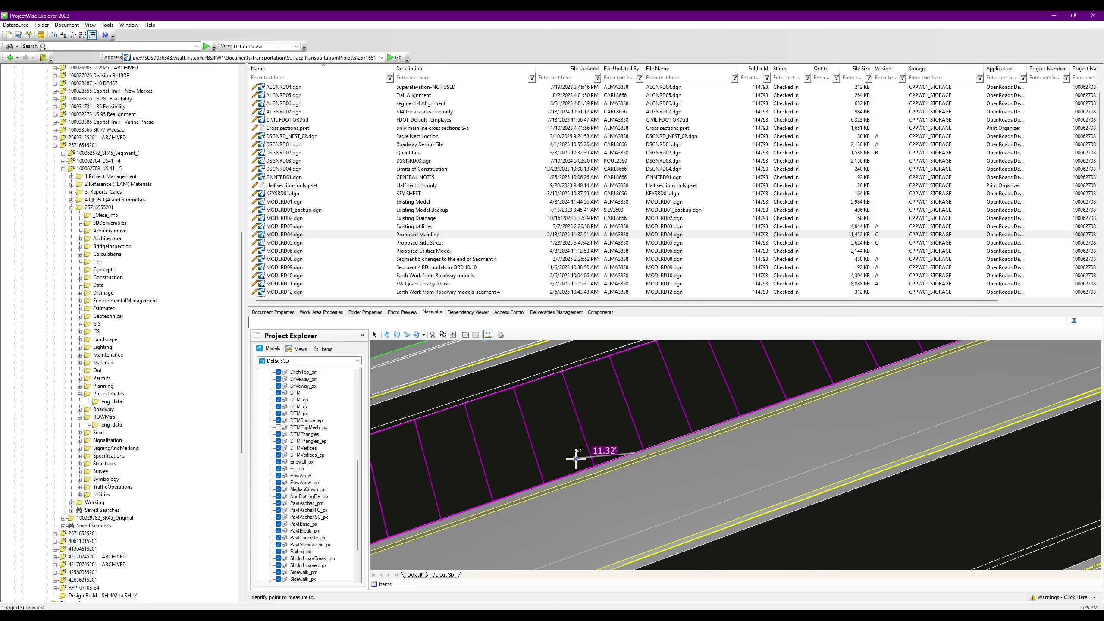
{"action": "right_click", "coordinate": [576, 458]}
{"action": "left_click", "coordinate": [637, 442]}
{"action": "scroll", "coordinate": [616, 453], "scroll_direction": "down", "scroll_amount": 2}
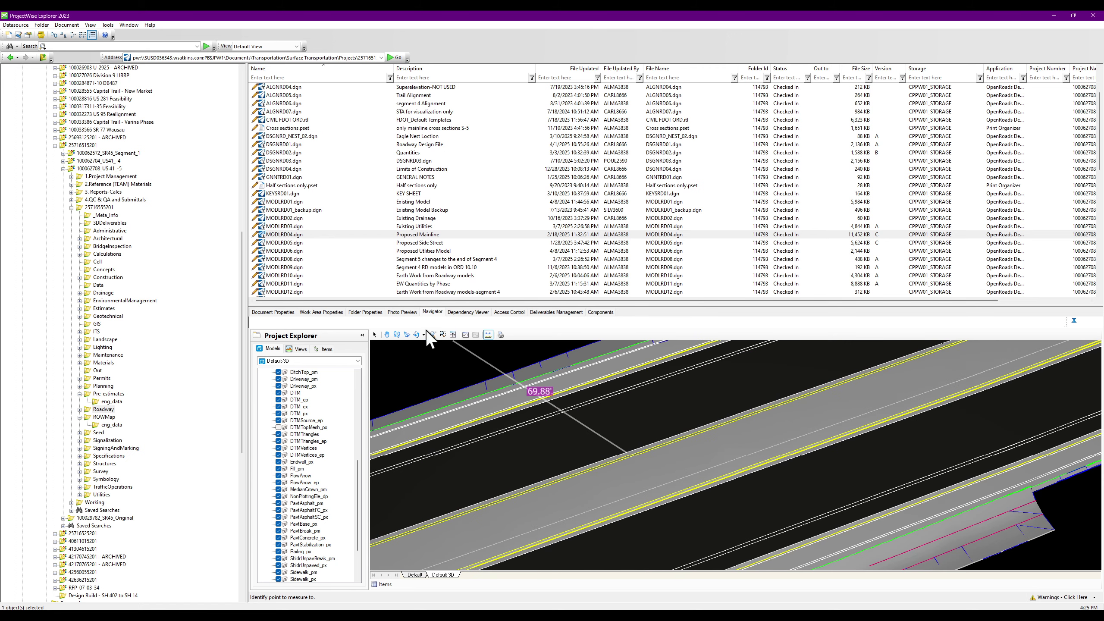
{"action": "left_click", "coordinate": [375, 334]}
{"action": "scroll", "coordinate": [553, 447], "scroll_direction": "down", "scroll_amount": 3}
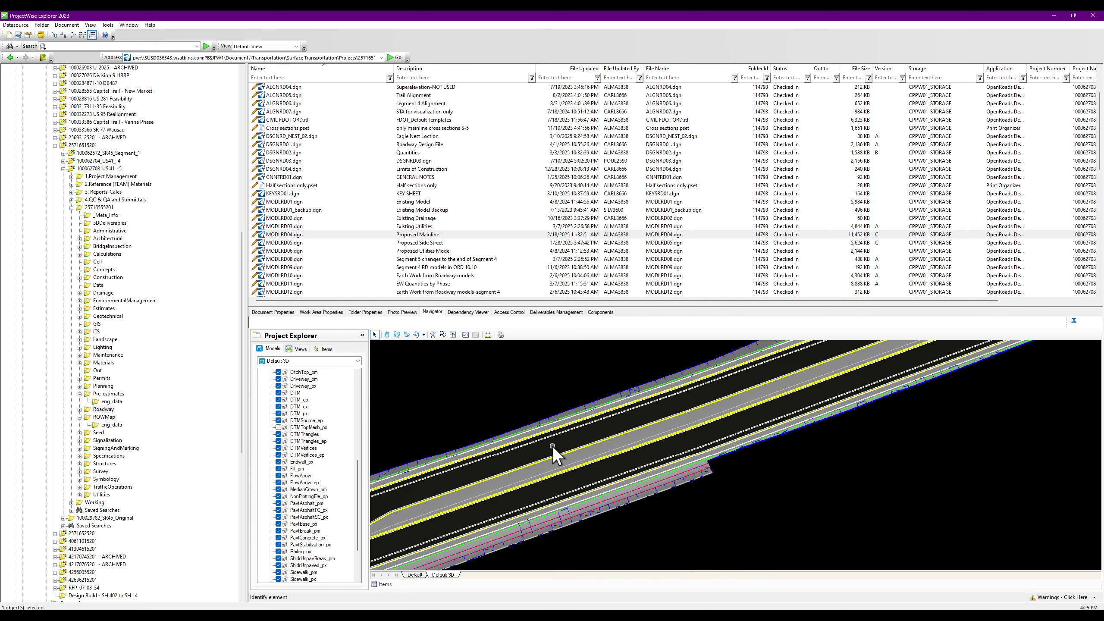